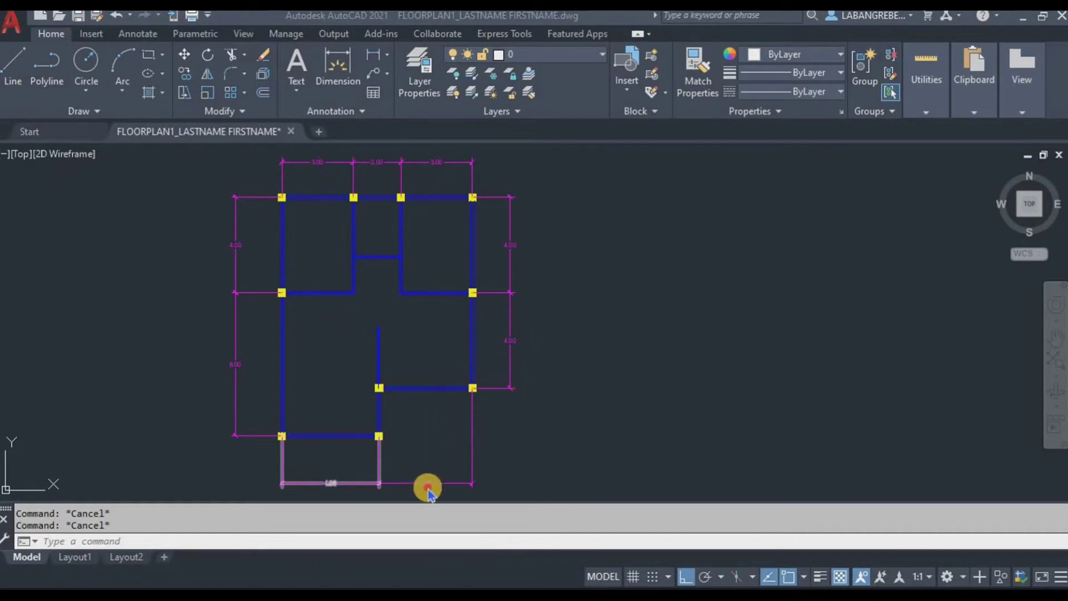
Focus the command line, ready to enter the MLSTYLE command
click(396, 538)
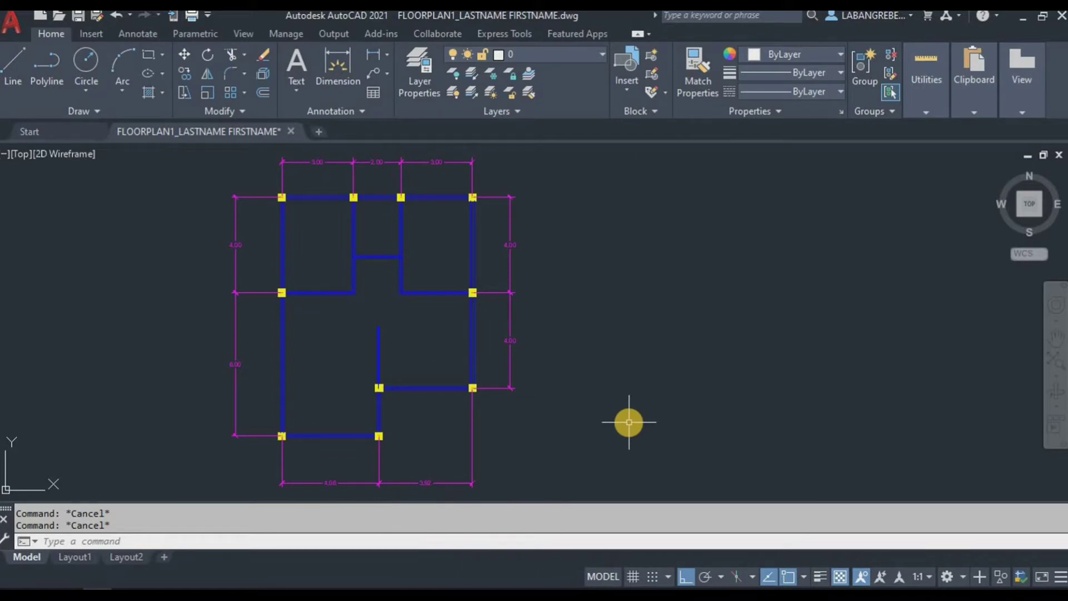
click(601, 507)
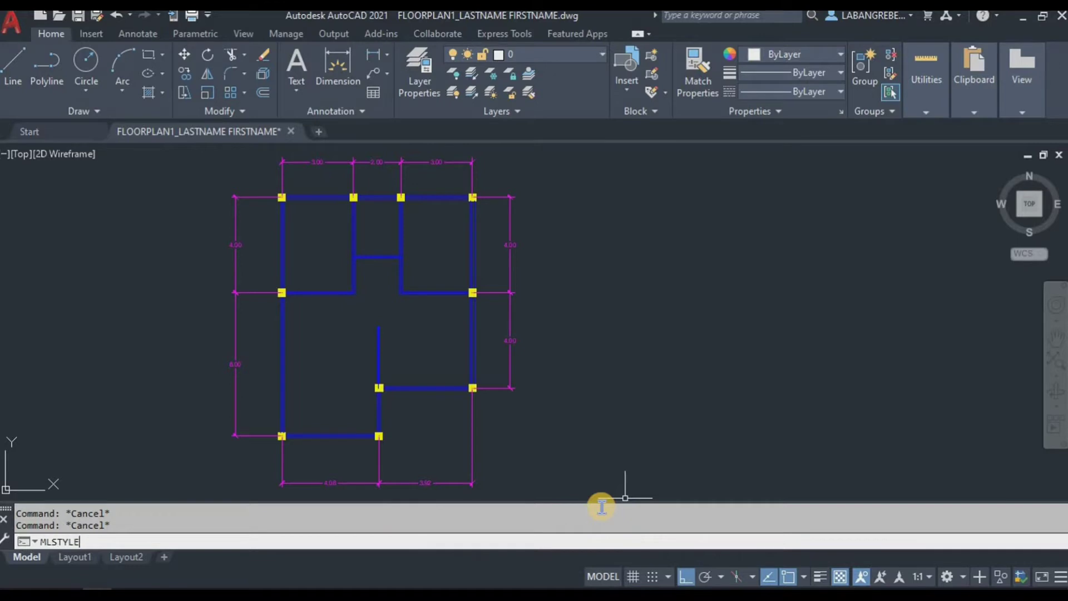
Create a new multiline style named OUTSIDEWALL and continue to its element settings
key(Return)
click(693, 172)
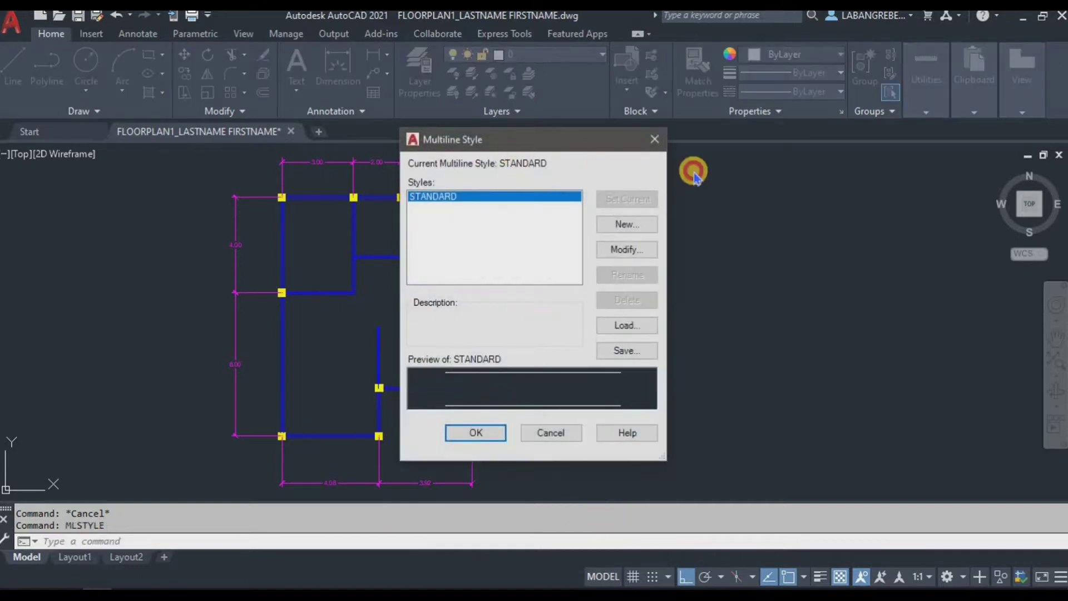
click(820, 247)
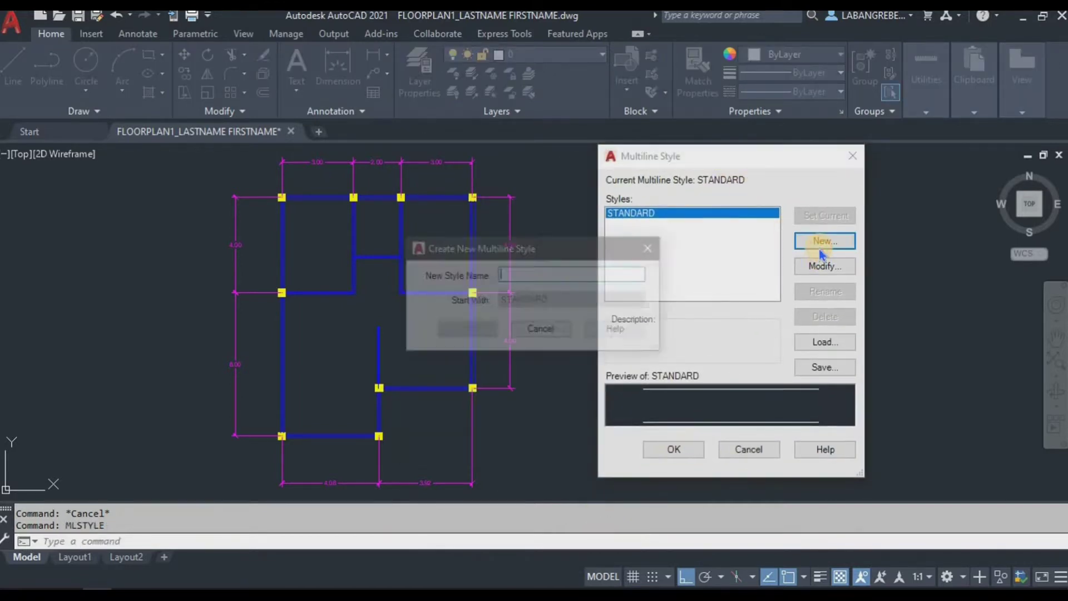
text(w)
key(BackSpace)
text(wa)
key(BackSpace)
key(BackSpace)
text(OUTSIDEWAL)
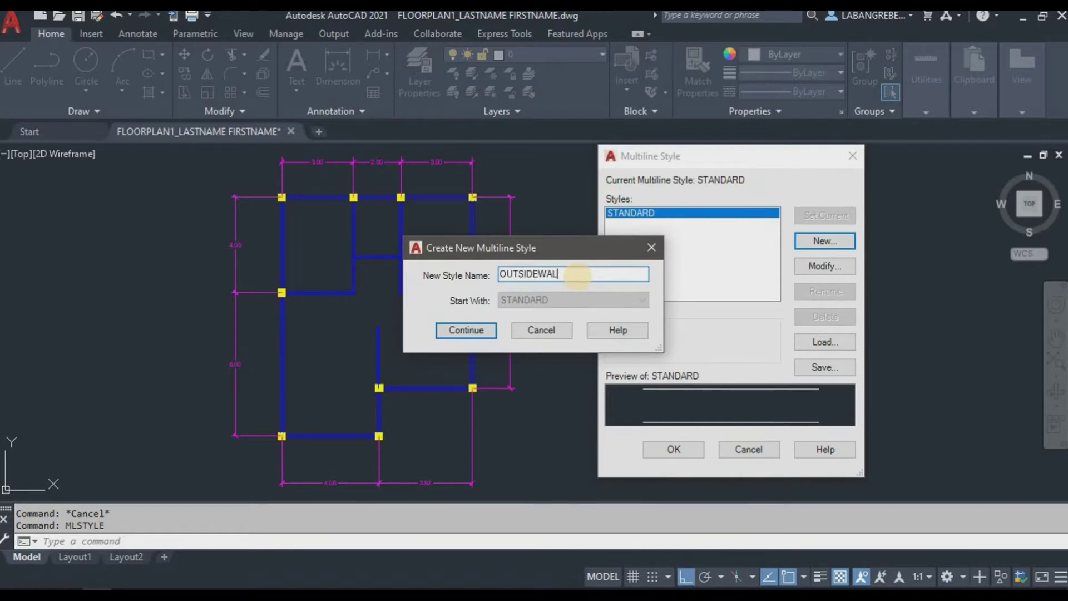
text( W)
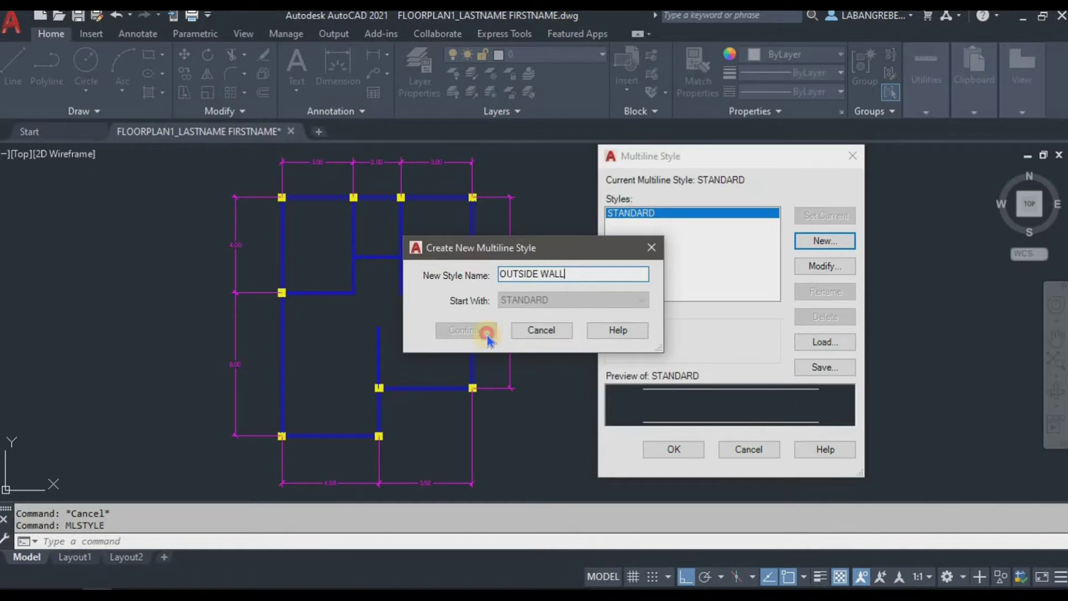
click(543, 275)
key(BackSpace)
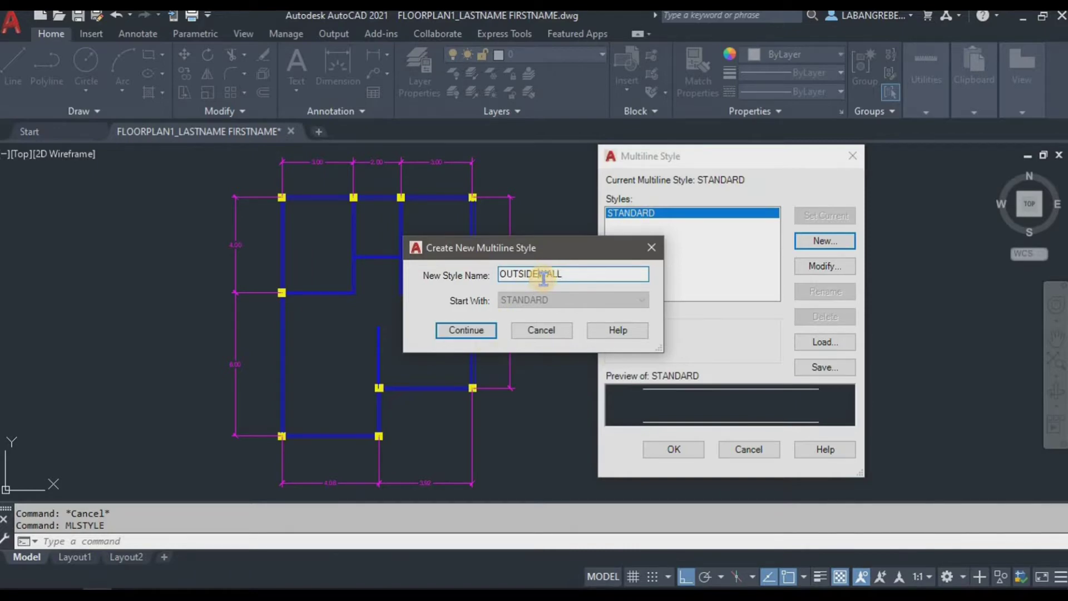
click(479, 336)
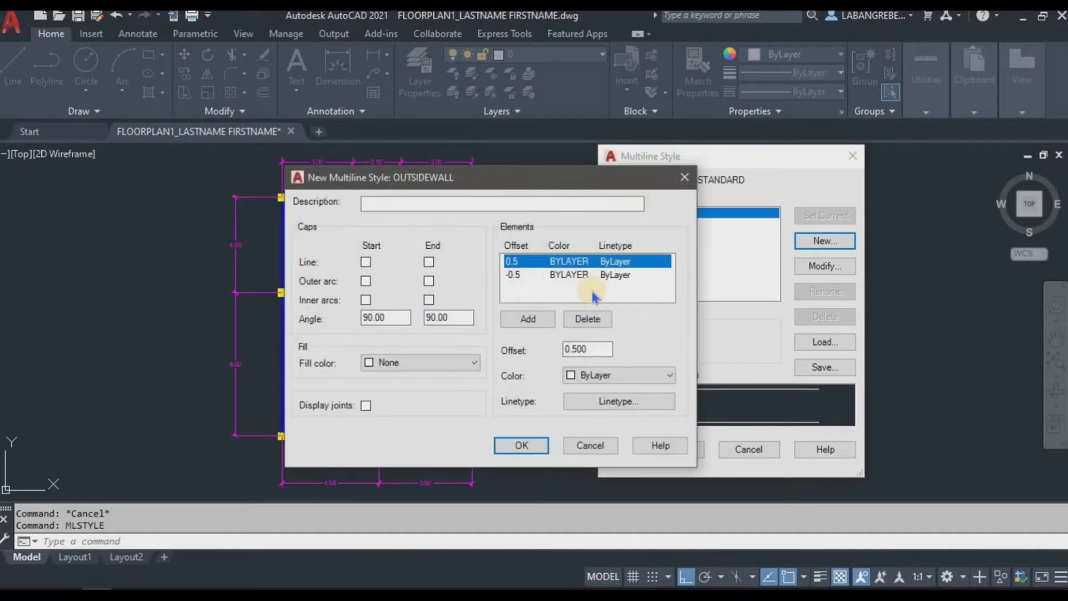
Set the element offsets to 0.075 and -0.075 and add a centre element at 0
click(595, 353)
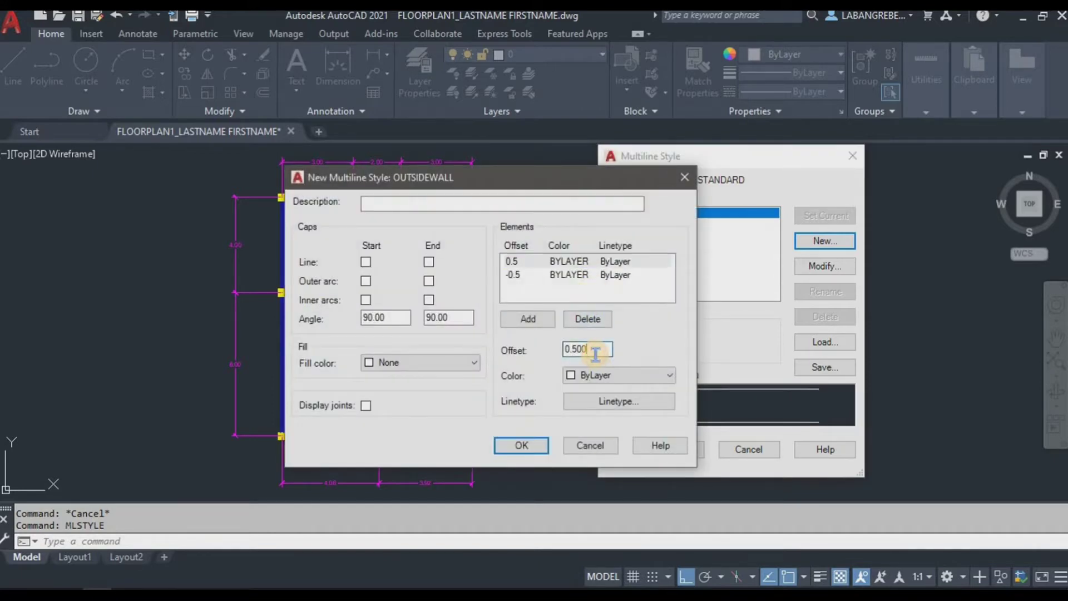
text(0.075)
click(568, 275)
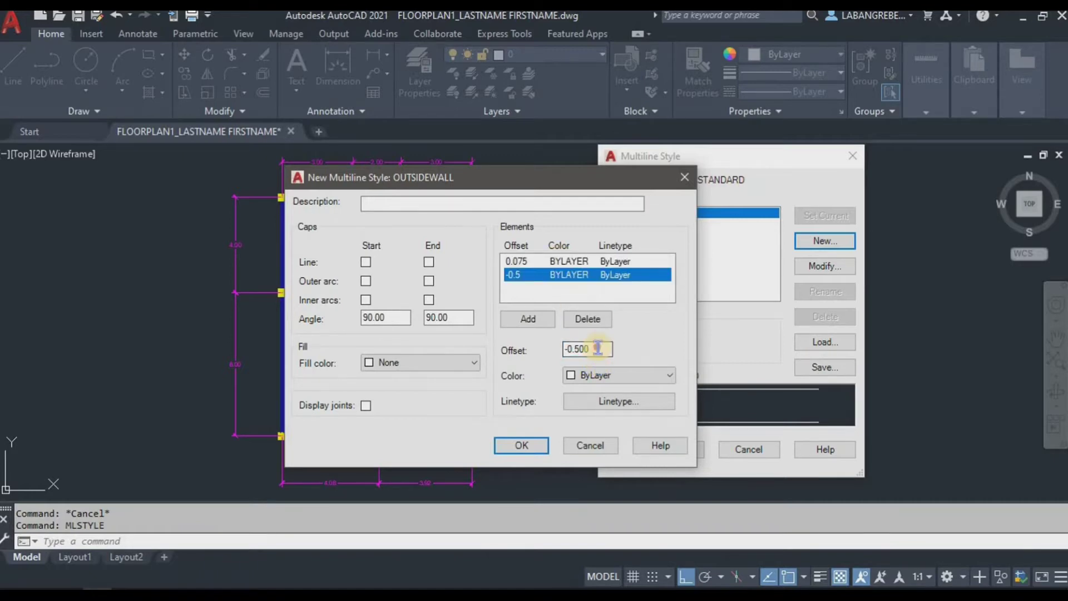
click(598, 348)
text(-0.075)
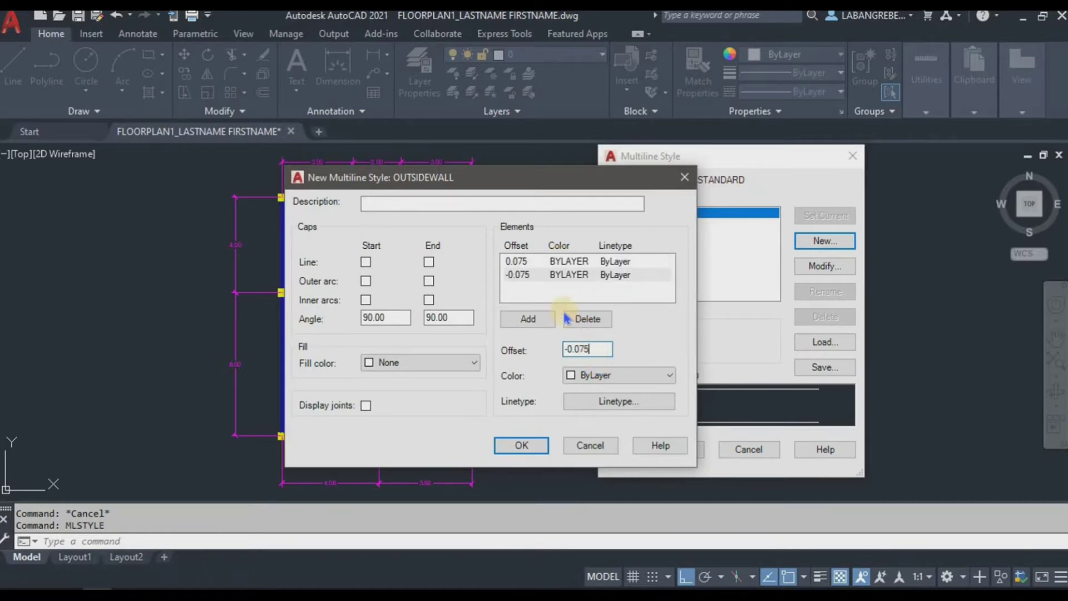
click(518, 320)
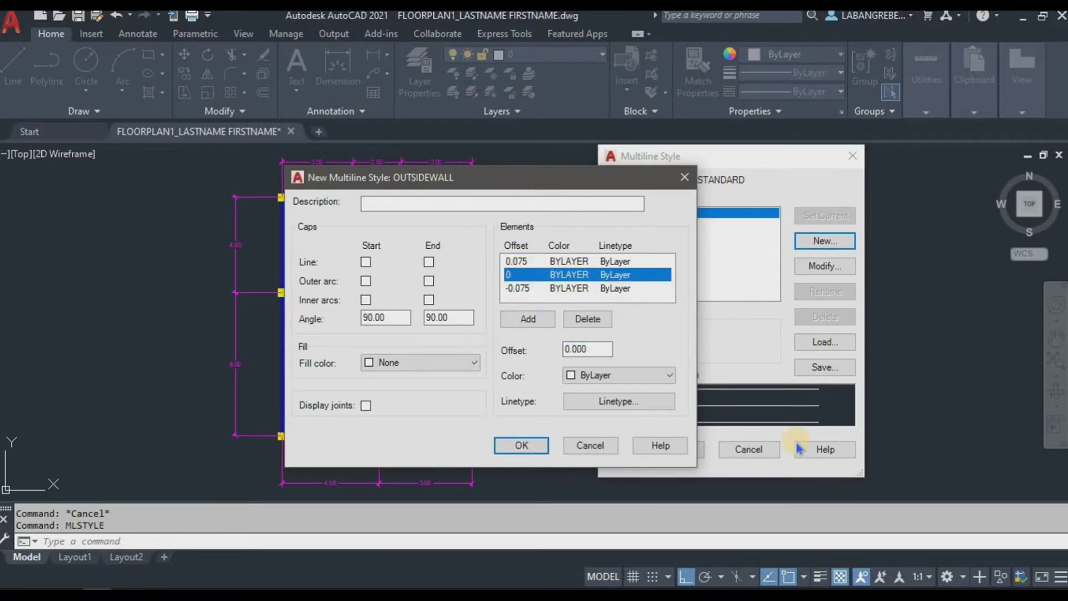
Keep the centre element ByLayer colour and linetype, save OUTSIDEWALL and make it current
drag(421, 172, 293, 168)
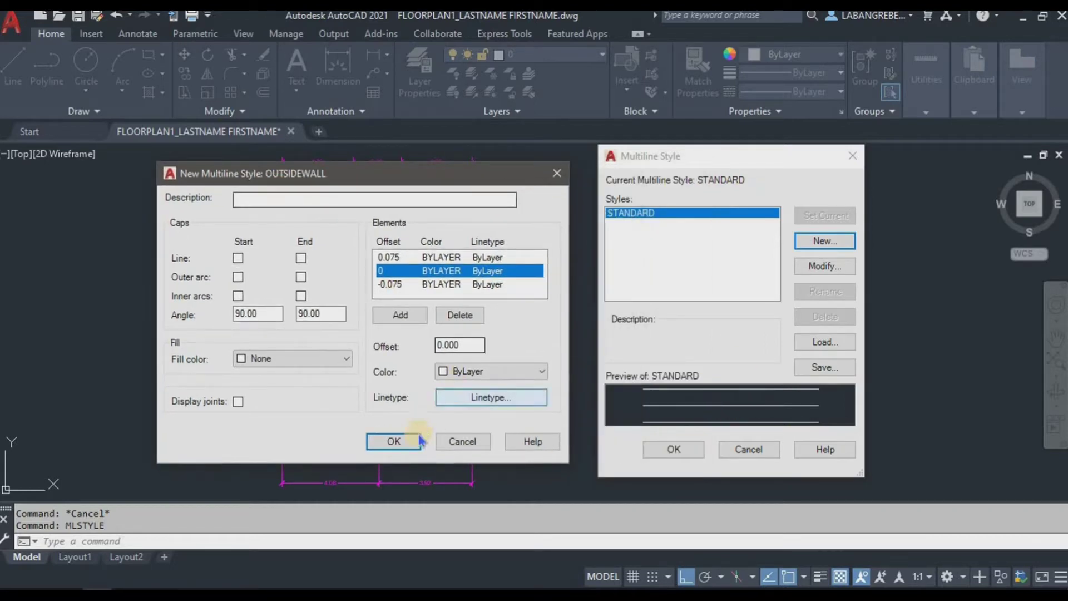
click(473, 377)
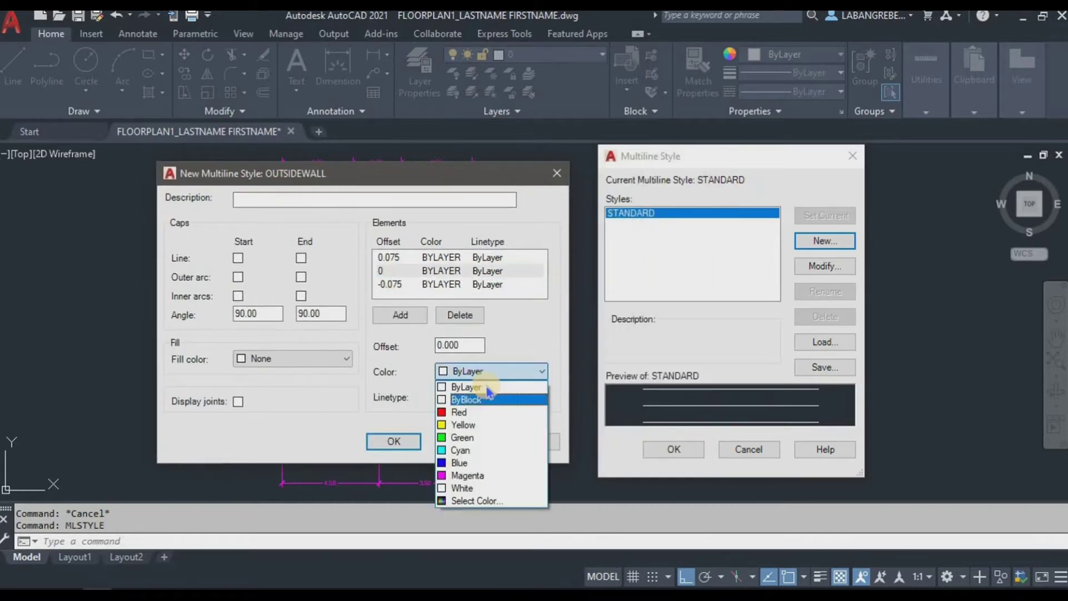
click(480, 383)
click(491, 396)
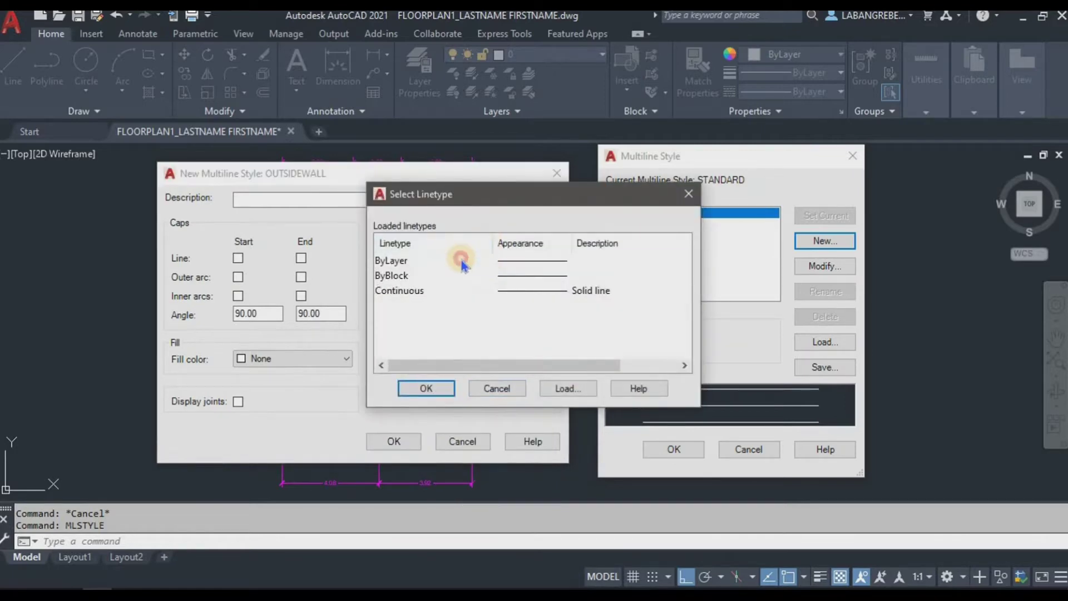
click(462, 261)
click(426, 389)
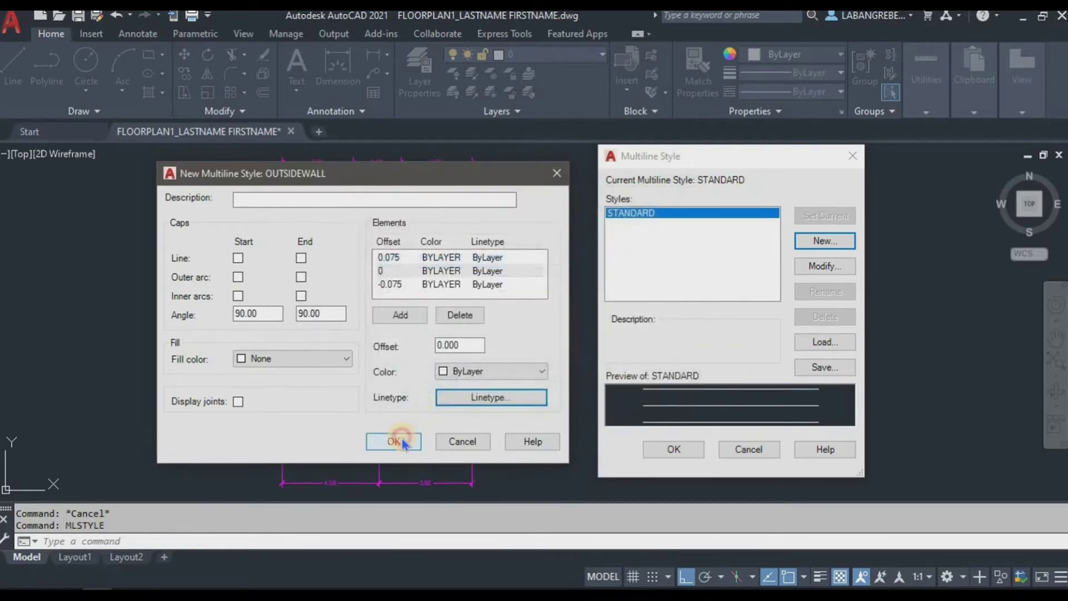
click(393, 441)
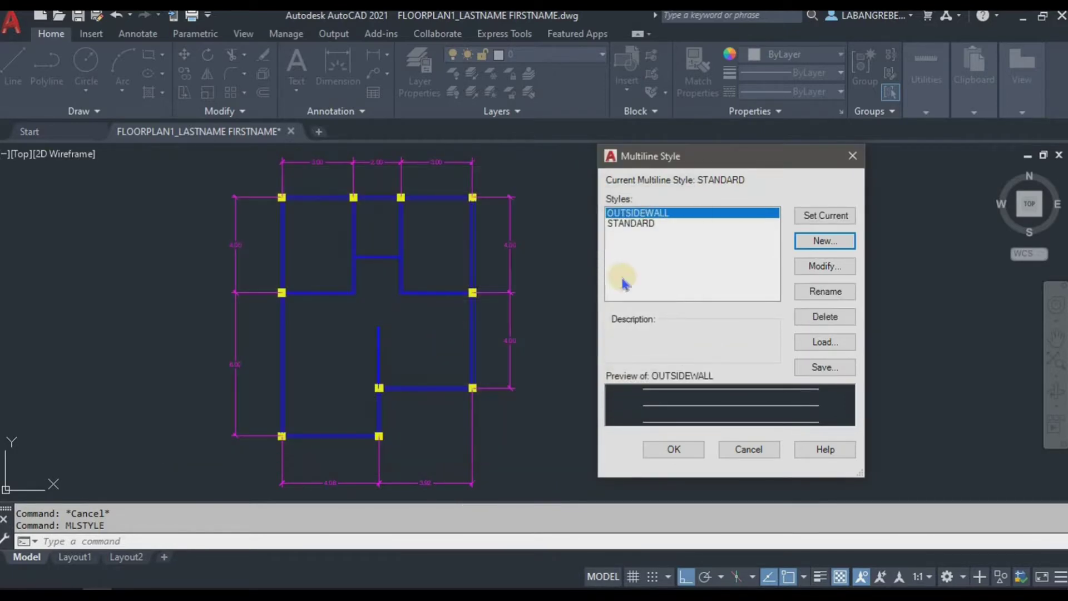
click(827, 216)
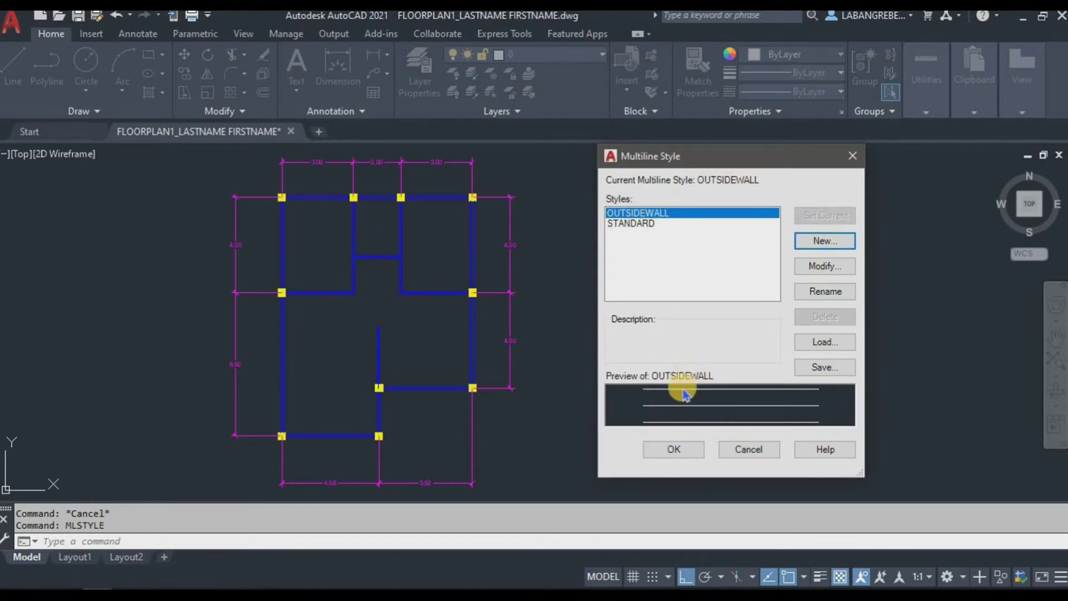
click(673, 449)
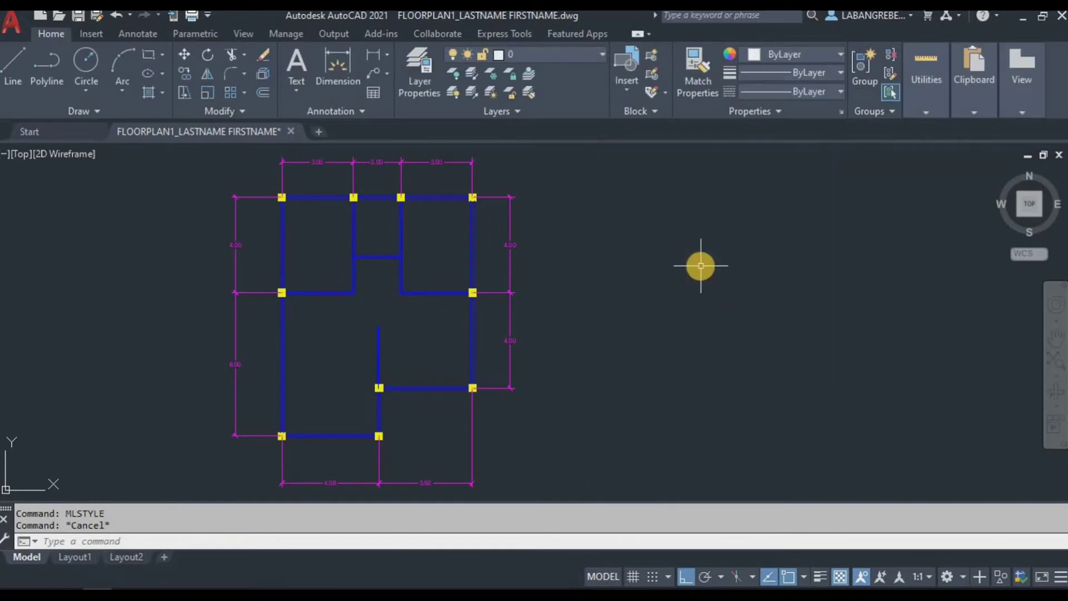
Start MLINE with Zero justification from a point right of the original plan
text(ML)
key(Return)
text(J)
key(Return)
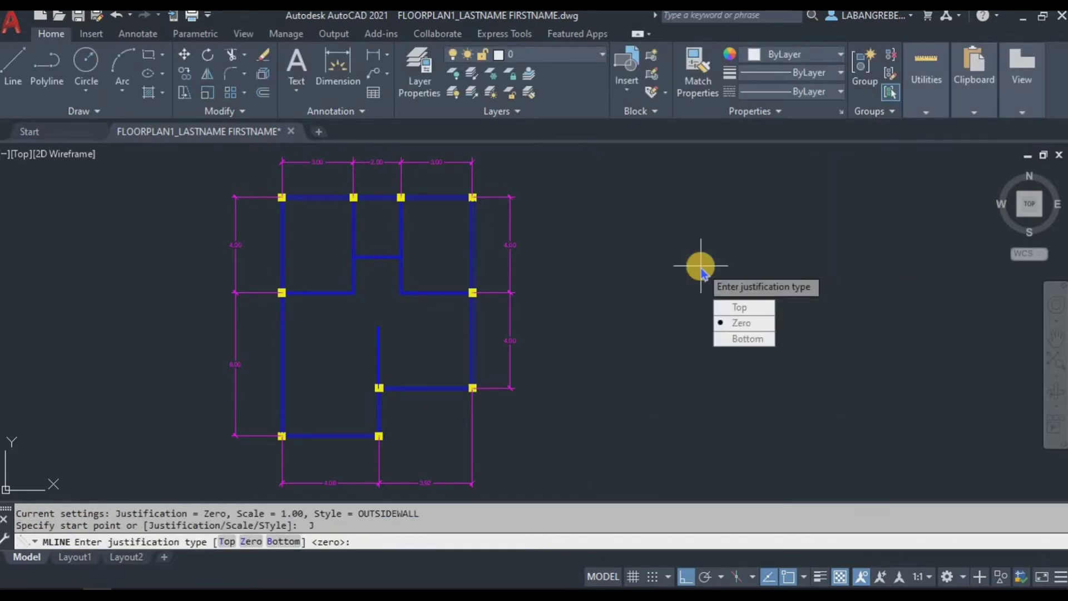
text(Z)
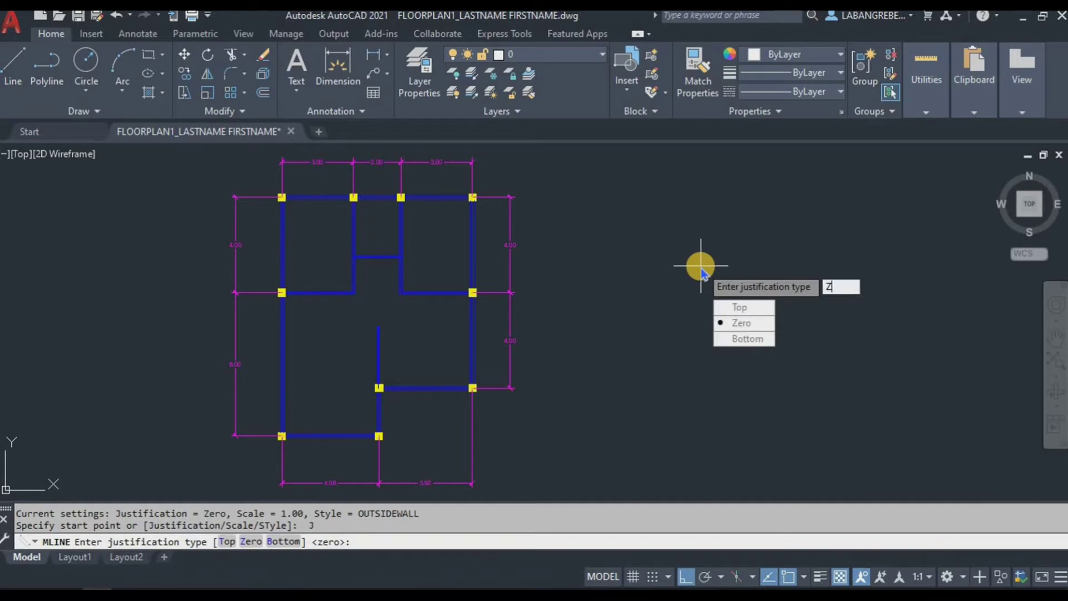
key(Return)
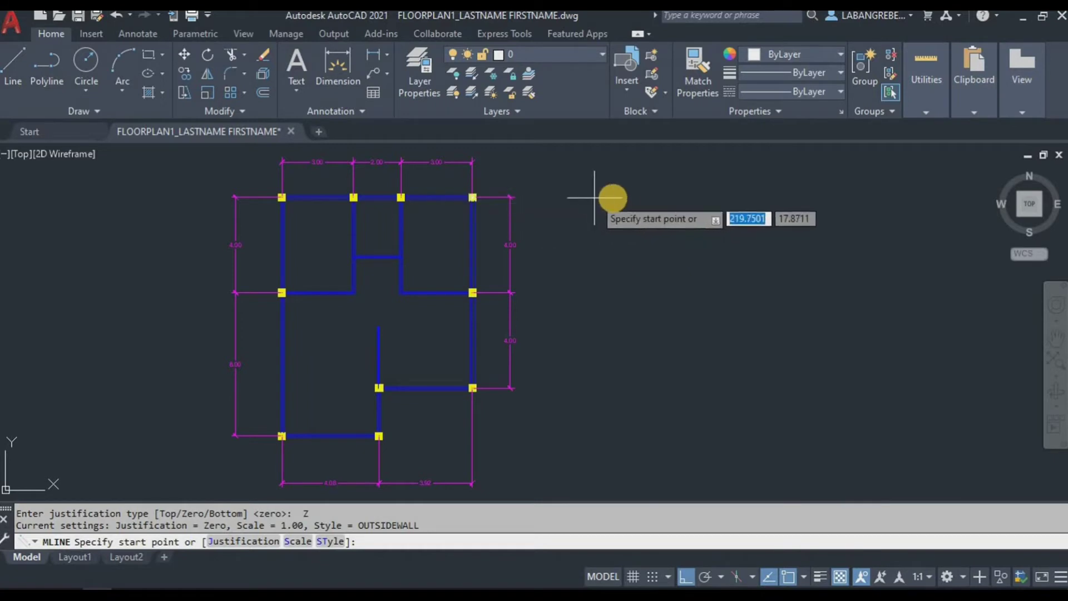
click(618, 197)
Draw the top and right wall runs of 3, 2, 3, 4, 4 and 3.92 units
text(3)
key(Return)
text(3)
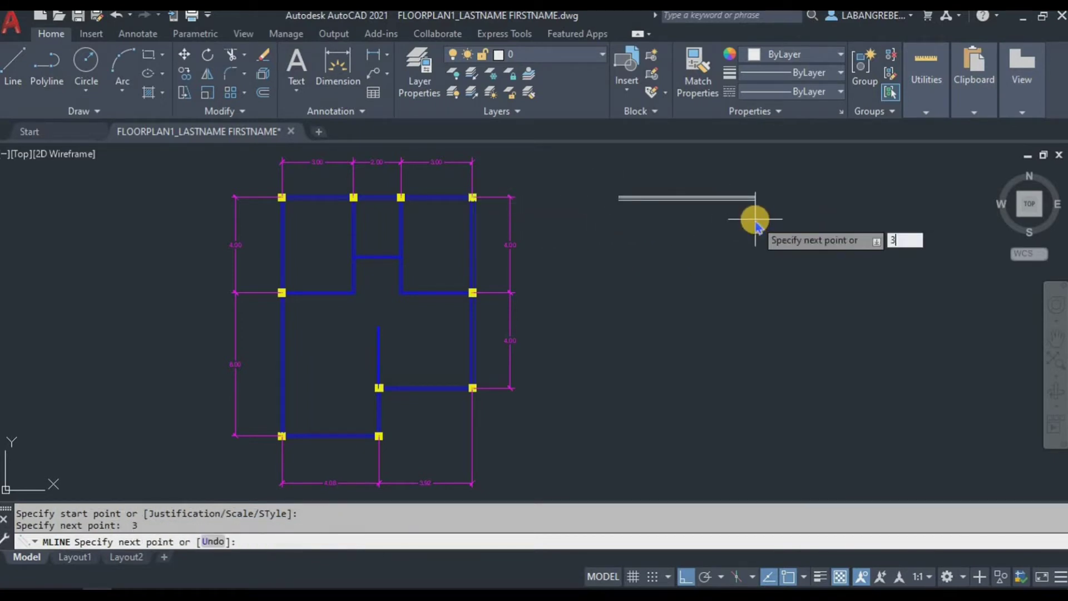
key(Return)
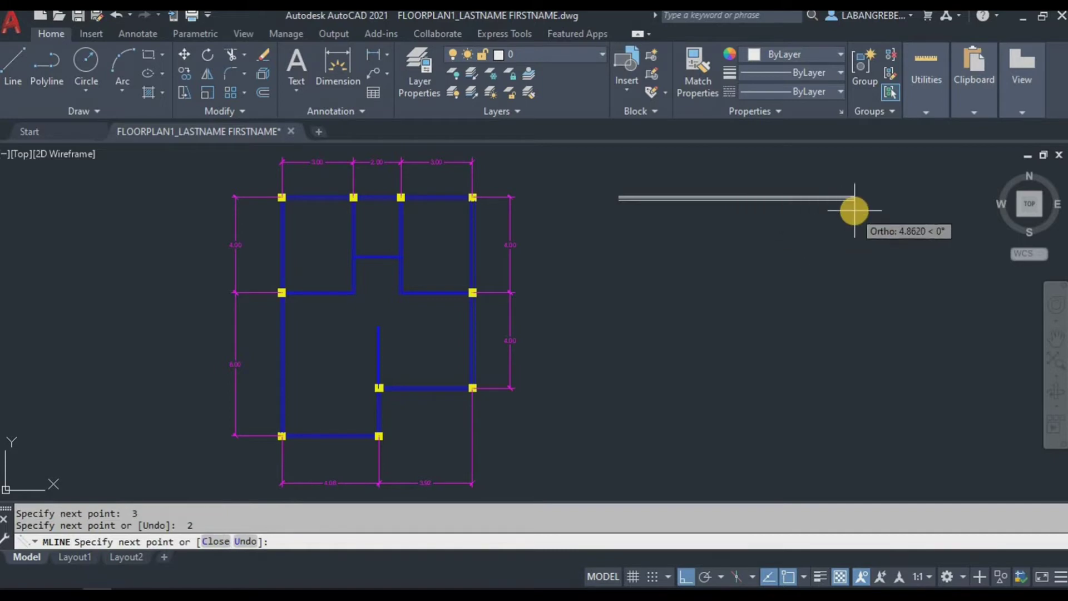
text(3)
key(Return)
text(4)
key(Return)
text(4)
key(Return)
text(3)
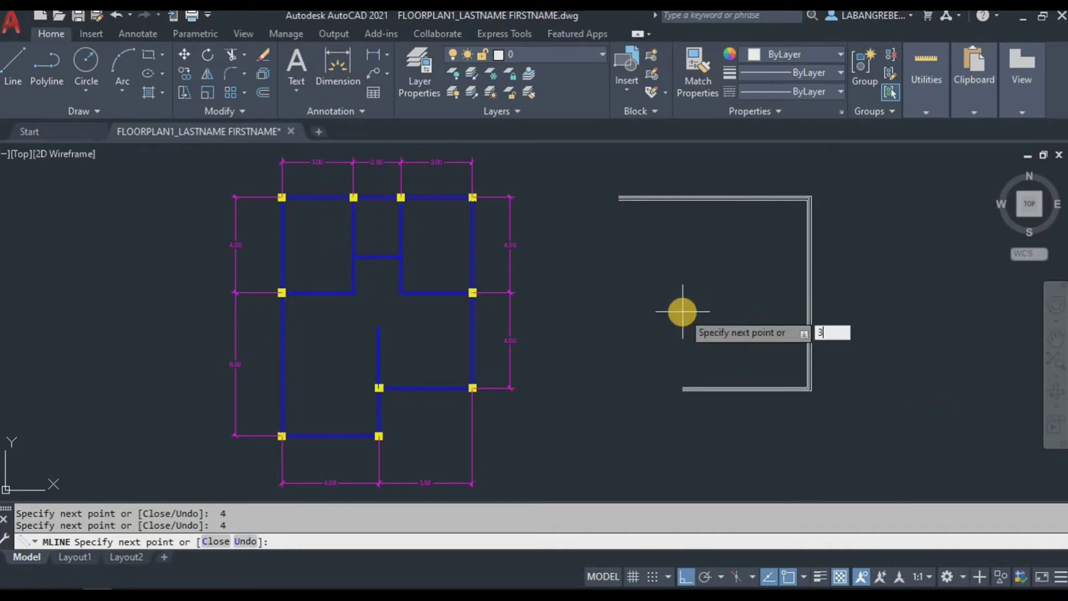
key(Return)
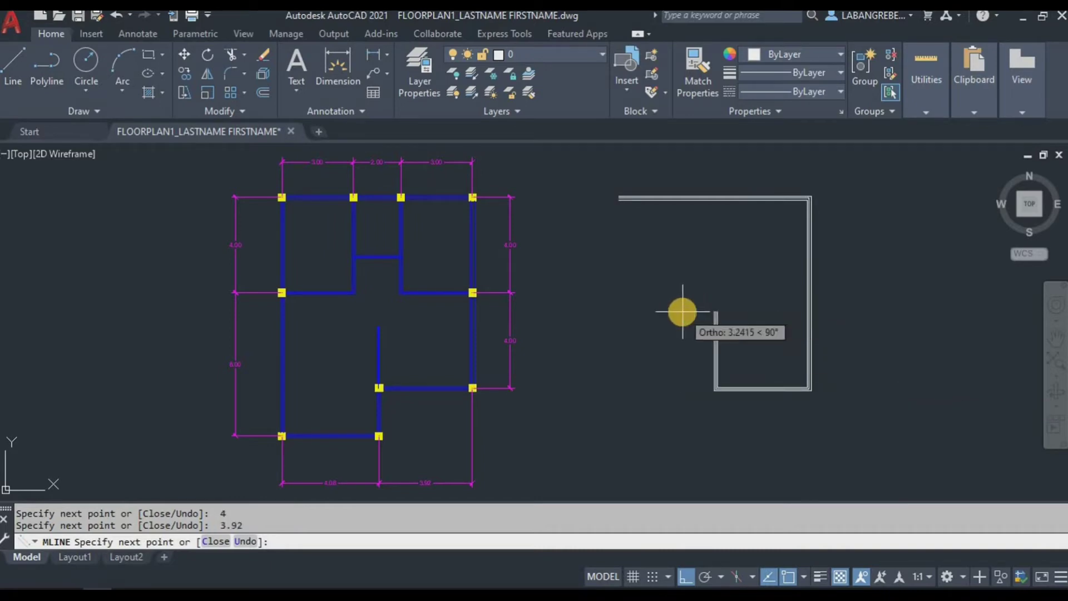
Finish with runs of 2, 4.08, 6 and 4 units, then close the outline
text(2)
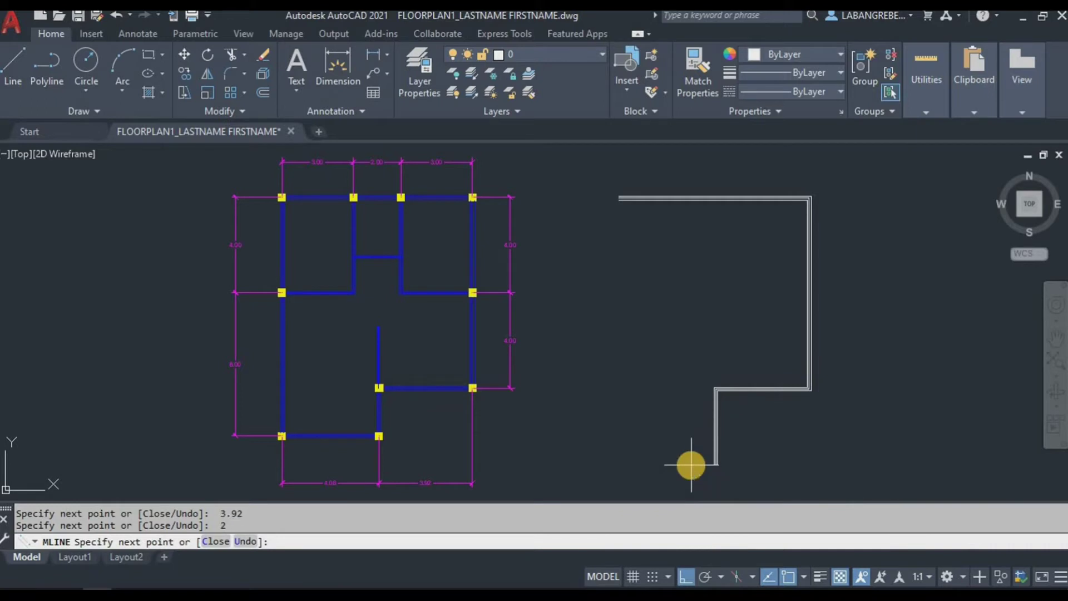
key(Return)
text(4.08)
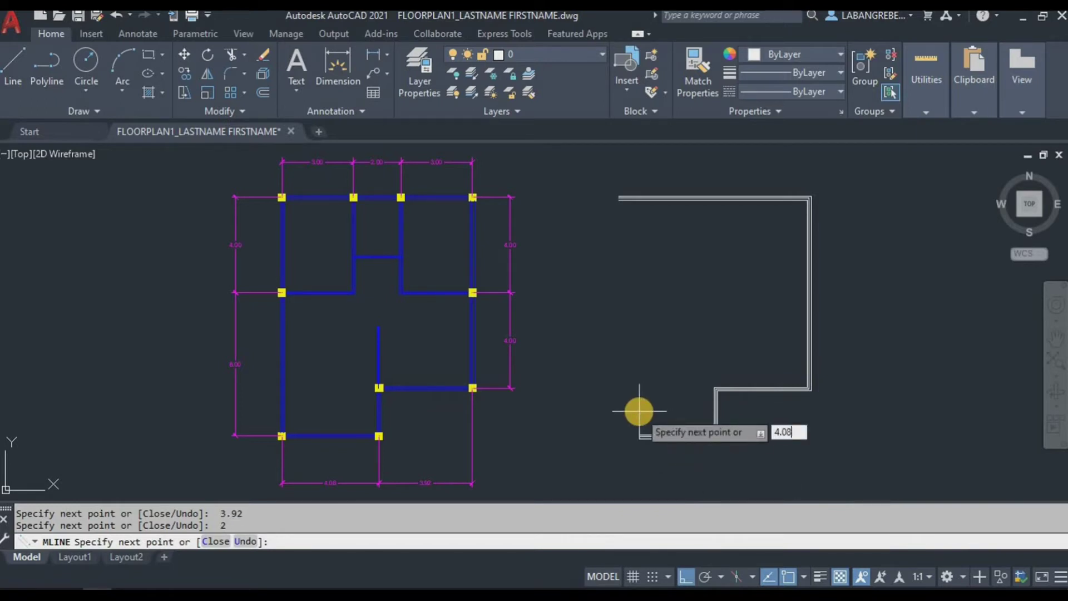
key(Return)
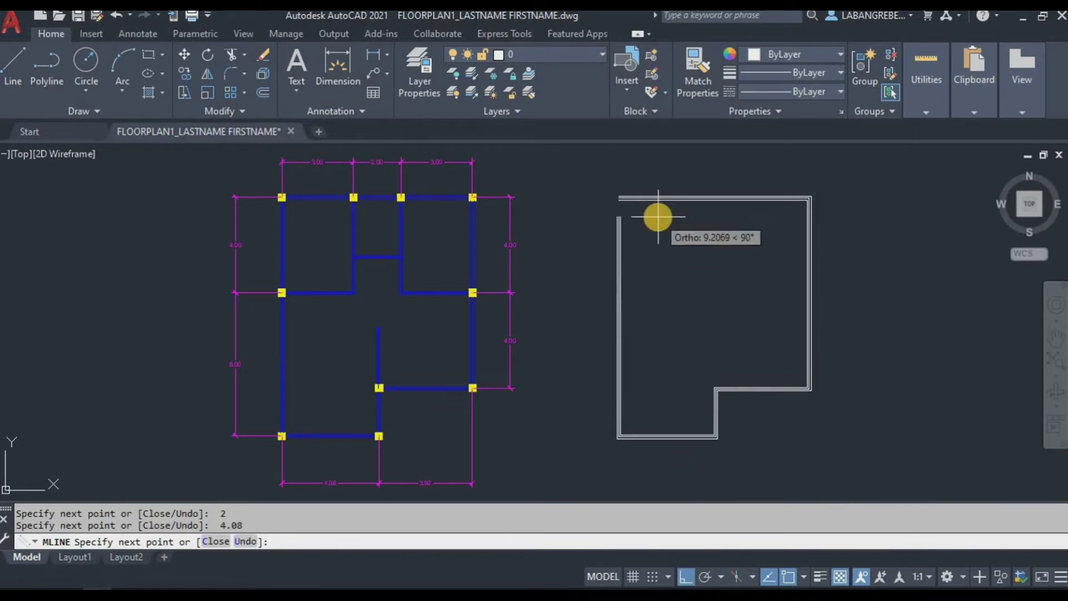
text(6)
key(Return)
text(4)
key(Return)
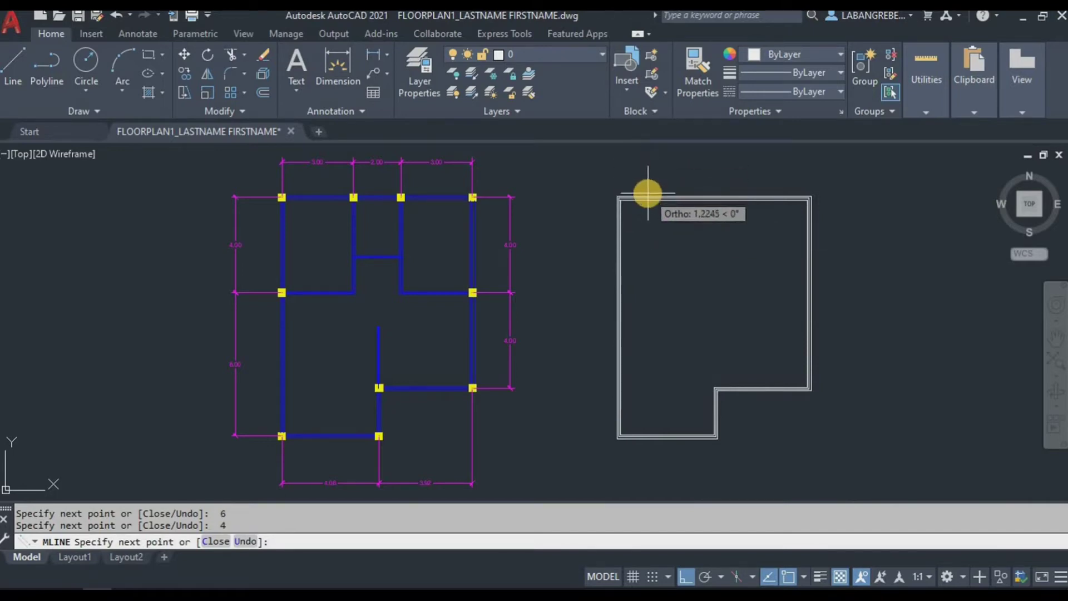
text(C)
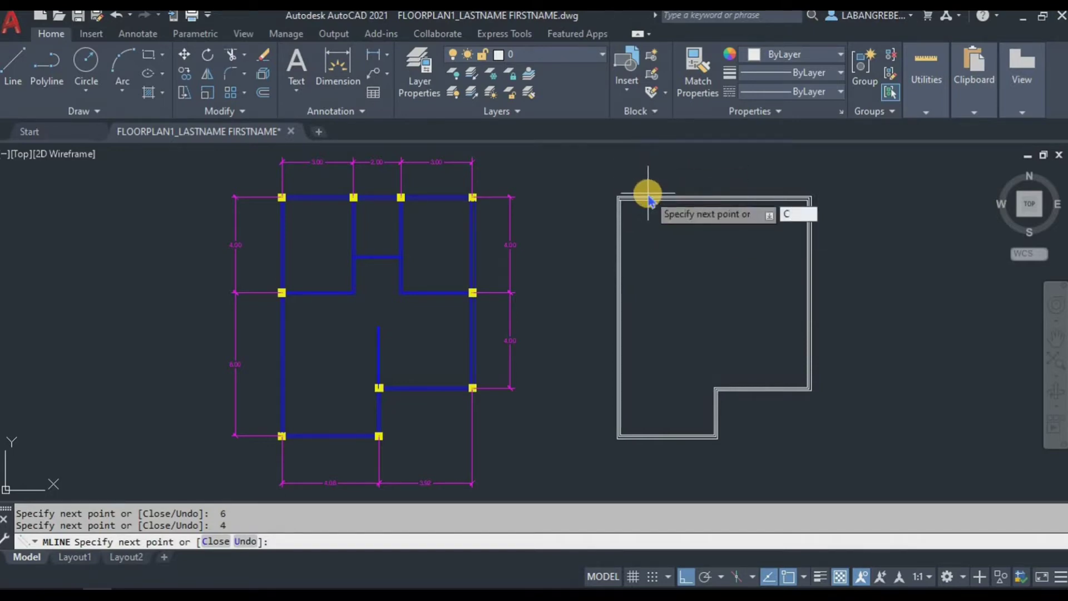
key(Return)
key(Escape)
key(Escape)
Move the new L-shaped outer wall multiline onto the blue WALLS layer
click(638, 262)
click(597, 193)
click(543, 53)
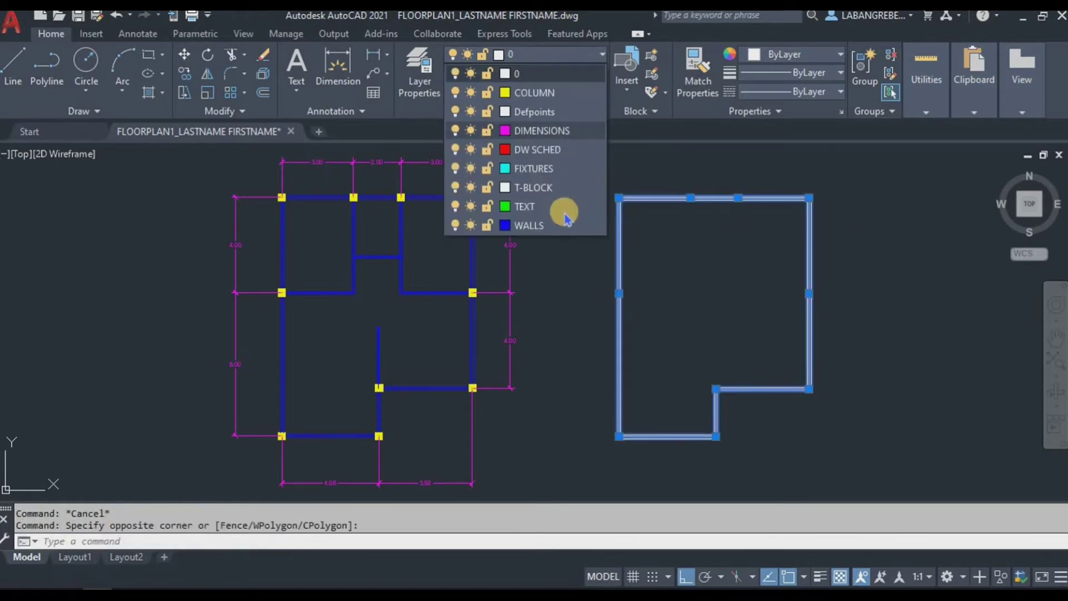
click(555, 227)
key(Escape)
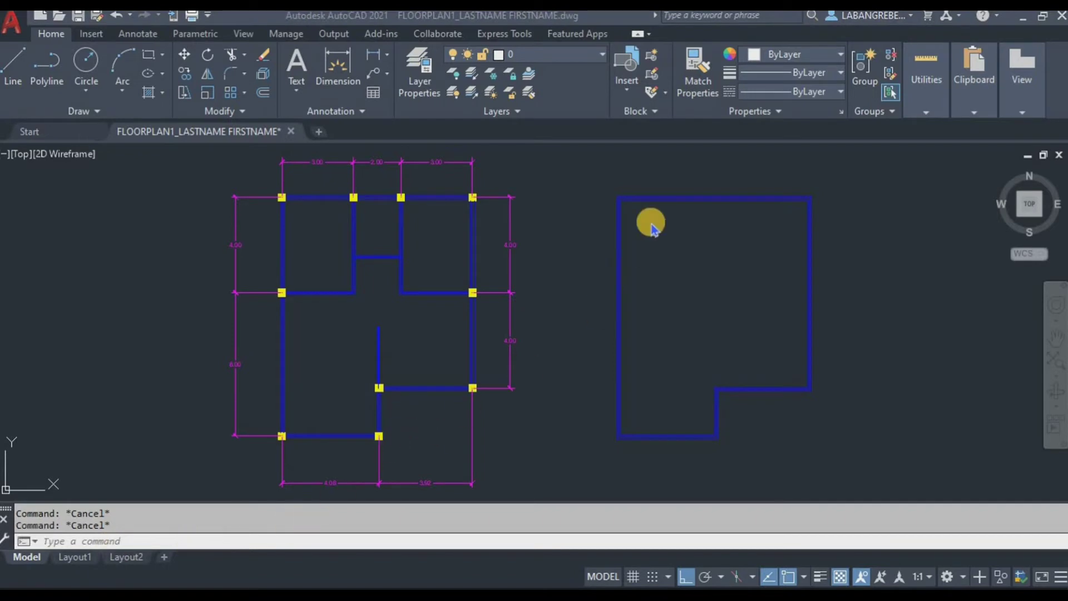
scroll(650, 222, up, 2)
scroll(651, 222, up, 2)
scroll(582, 243, up, 2)
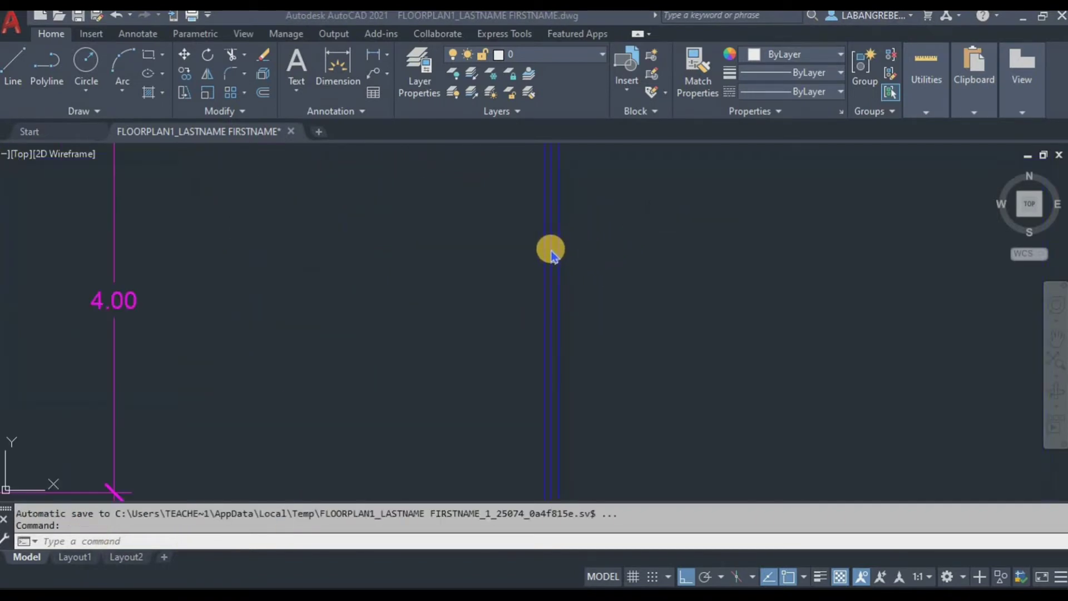
scroll(561, 272, down, 2)
scroll(560, 269, down, 4)
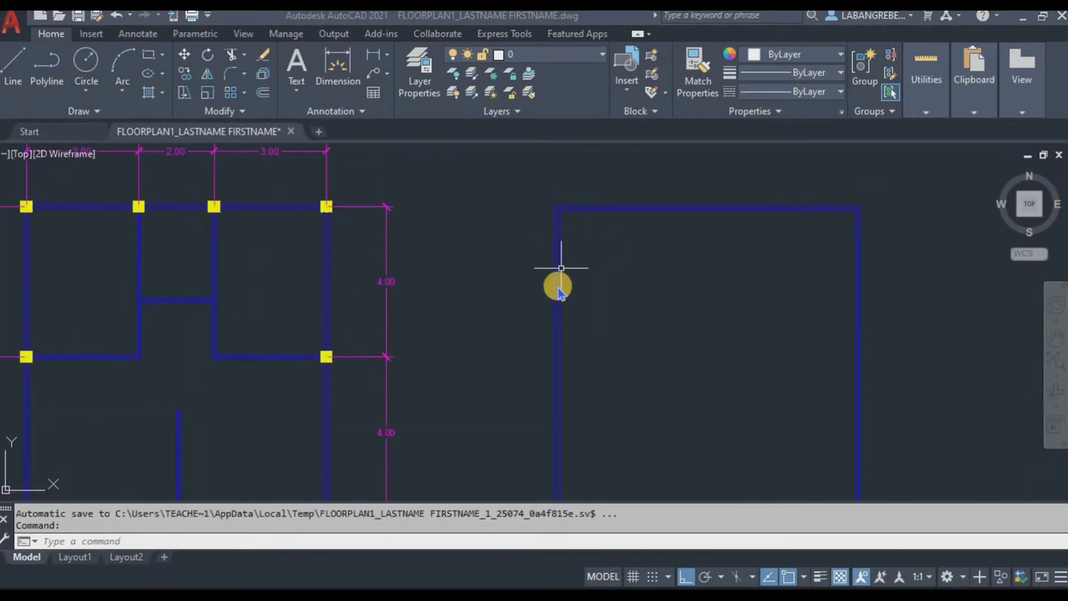
scroll(391, 225, up, 4)
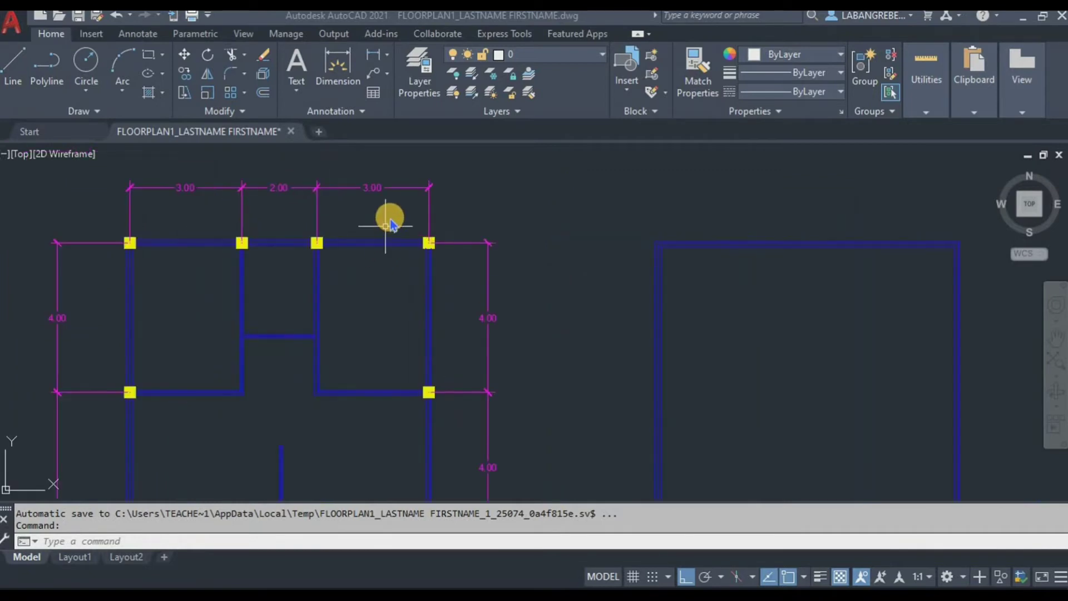
scroll(457, 248, down, 2)
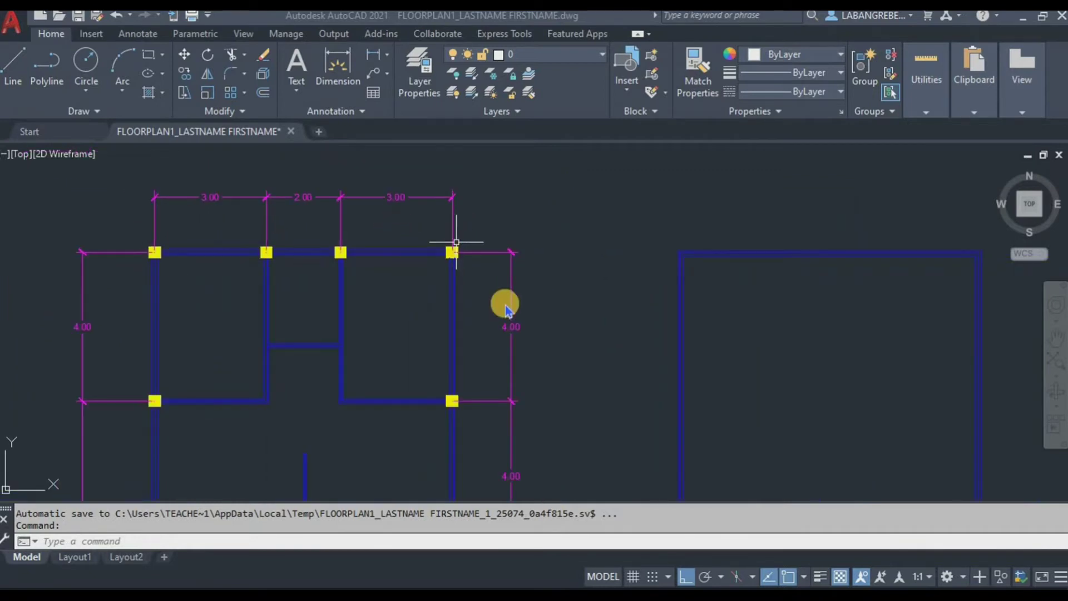
scroll(485, 265, up, 4)
scroll(485, 265, down, 4)
scroll(452, 280, up, 4)
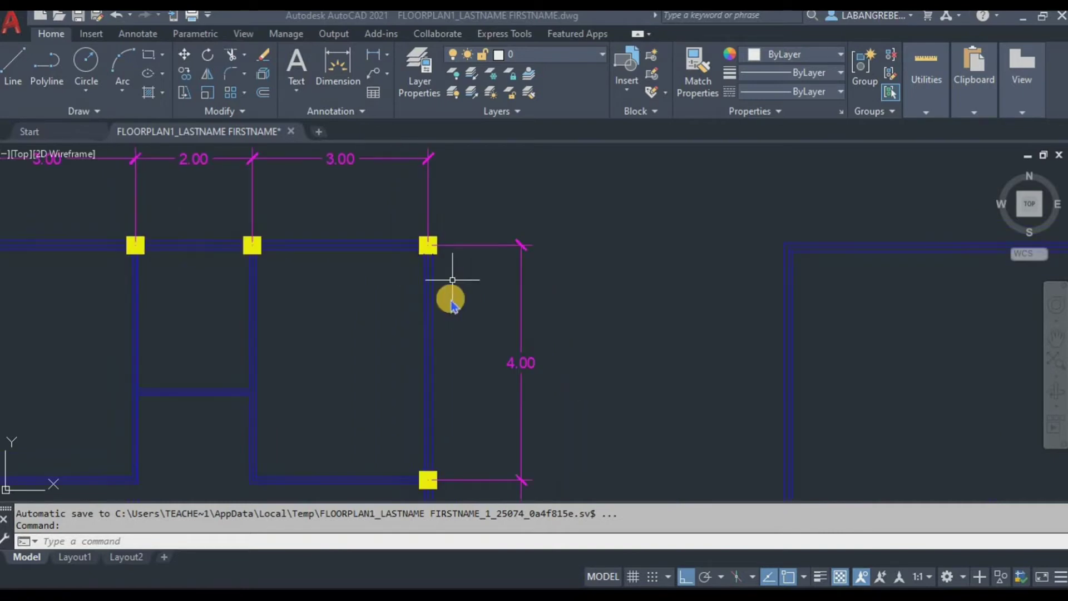
scroll(453, 280, down, 2)
scroll(452, 301, down, 3)
scroll(435, 384, up, 5)
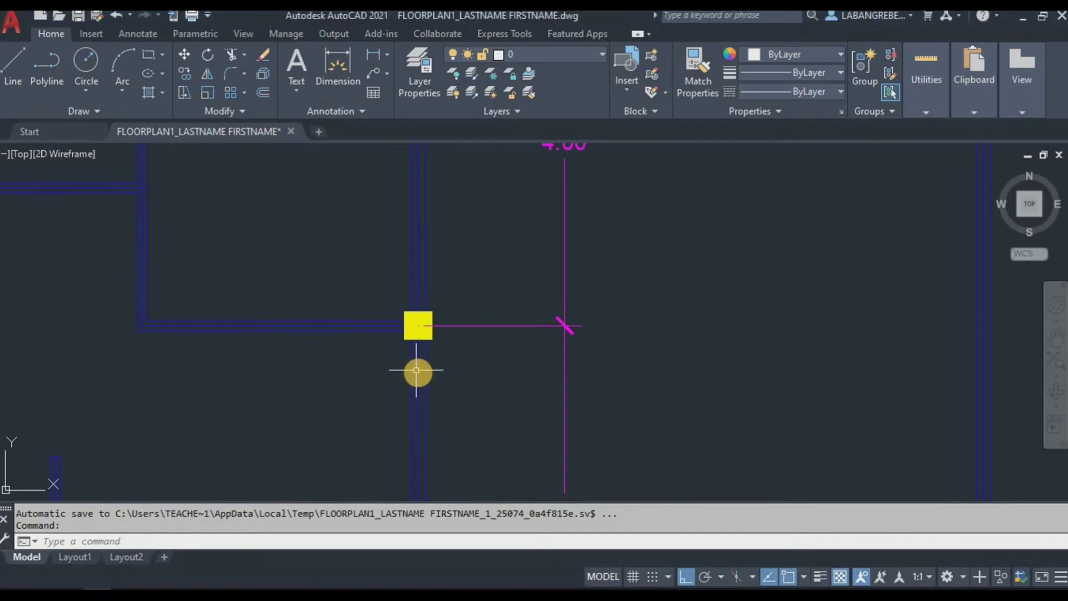
click(422, 365)
scroll(429, 350, down, 2)
scroll(439, 368, down, 3)
scroll(446, 388, up, 3)
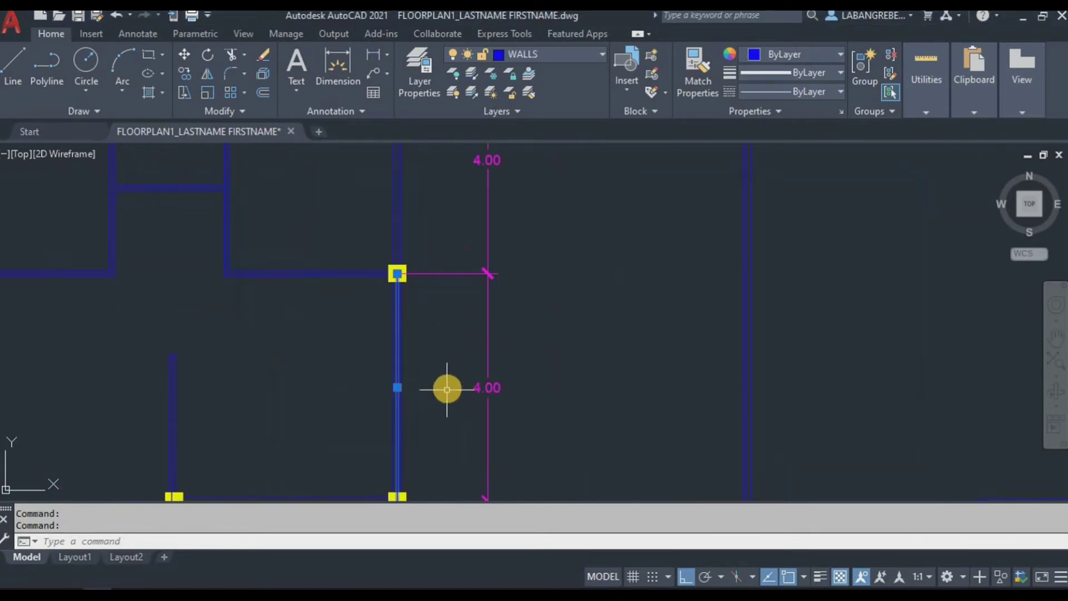
scroll(452, 348, down, 3)
scroll(453, 345, up, 2)
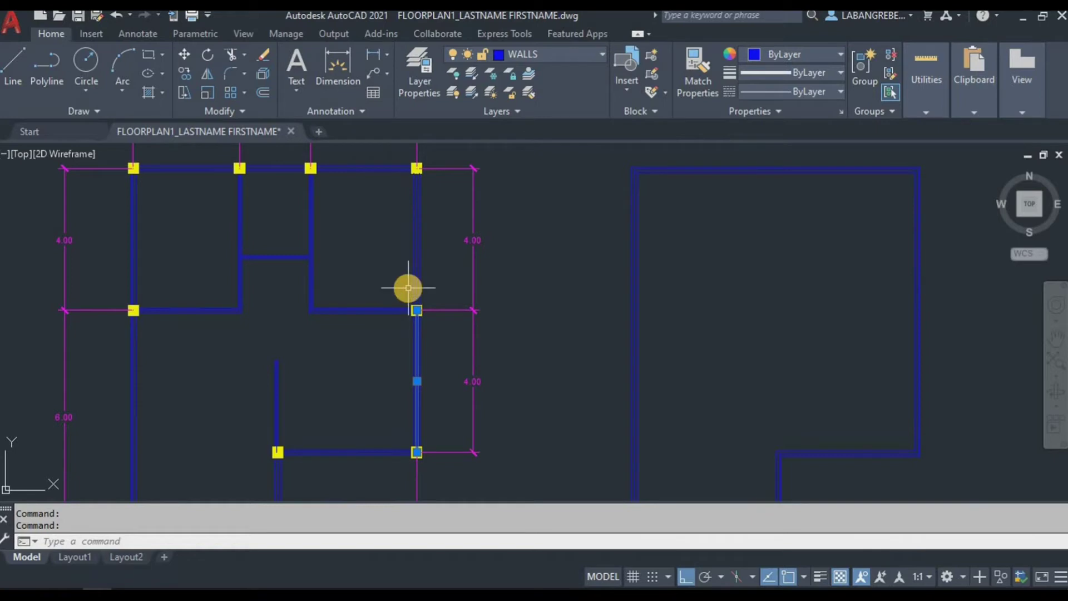
key(Escape)
key(Escape)
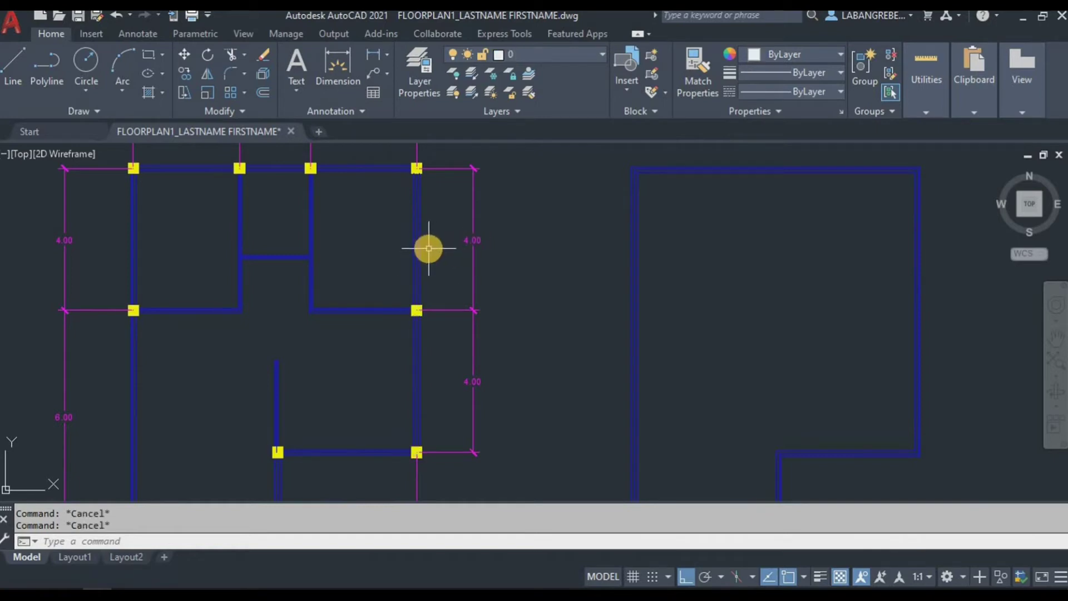
scroll(431, 245, down, 2)
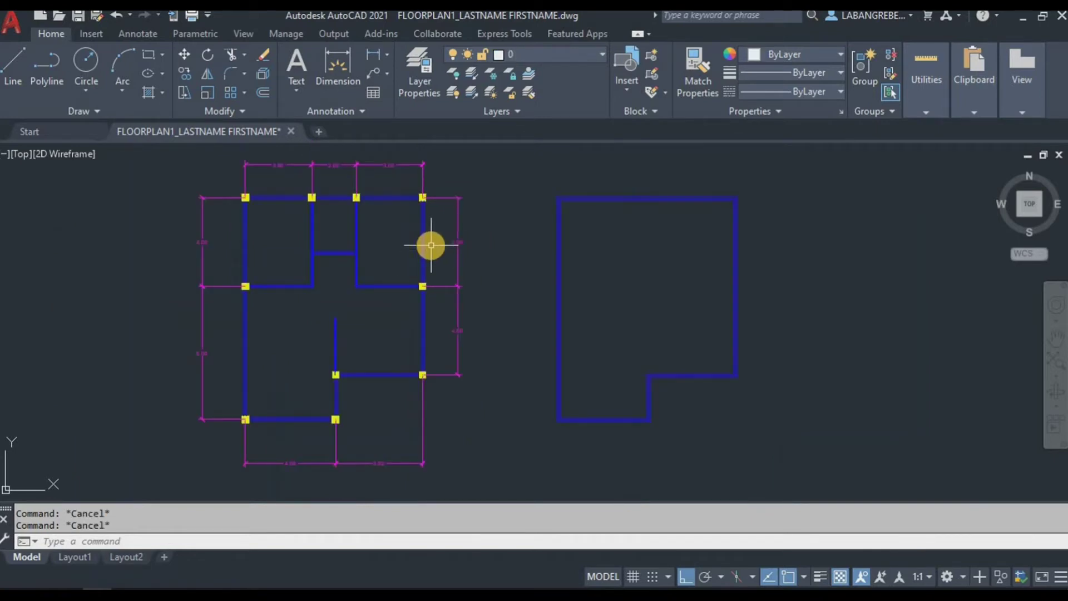
scroll(660, 255, up, 4)
middle_drag(656, 276, 529, 300)
scroll(563, 306, down, 2)
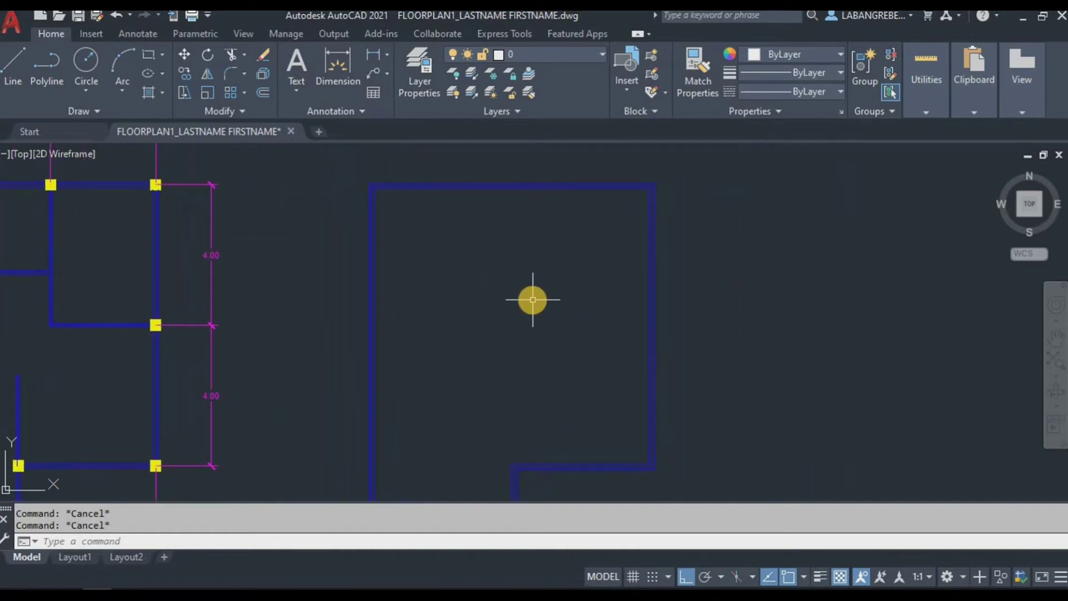
text(MLST)
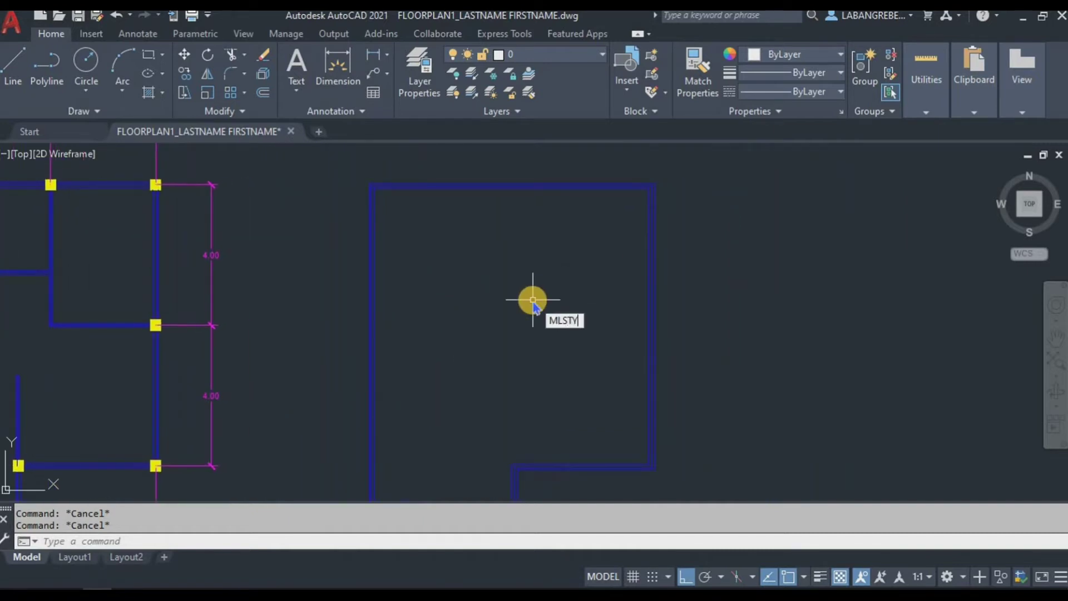
text(YLE)
Create a new multiline style INSIDEWALL based on STANDARD
key(Return)
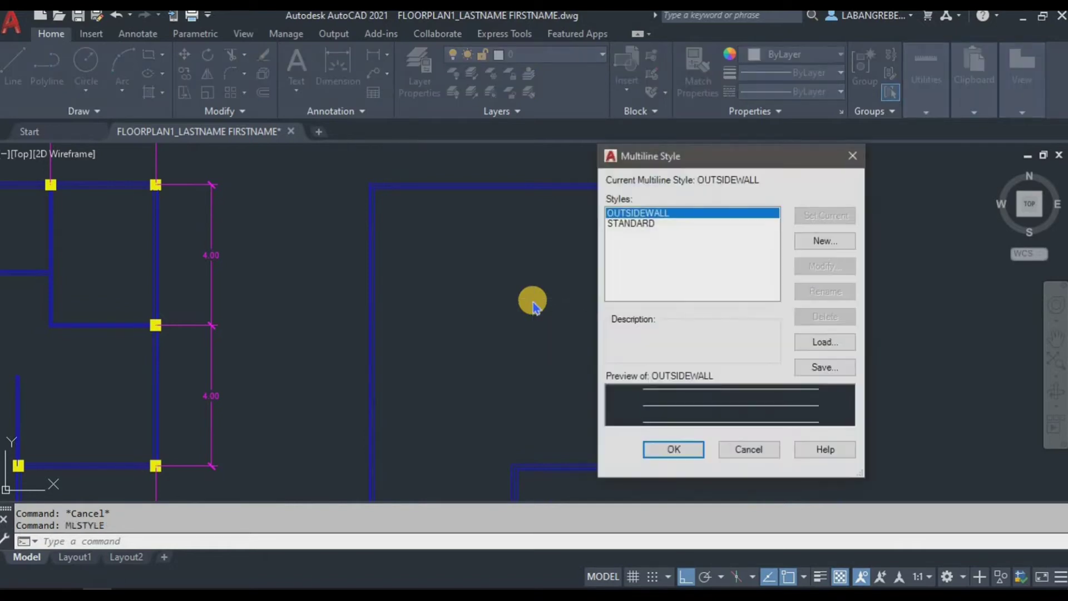
click(832, 242)
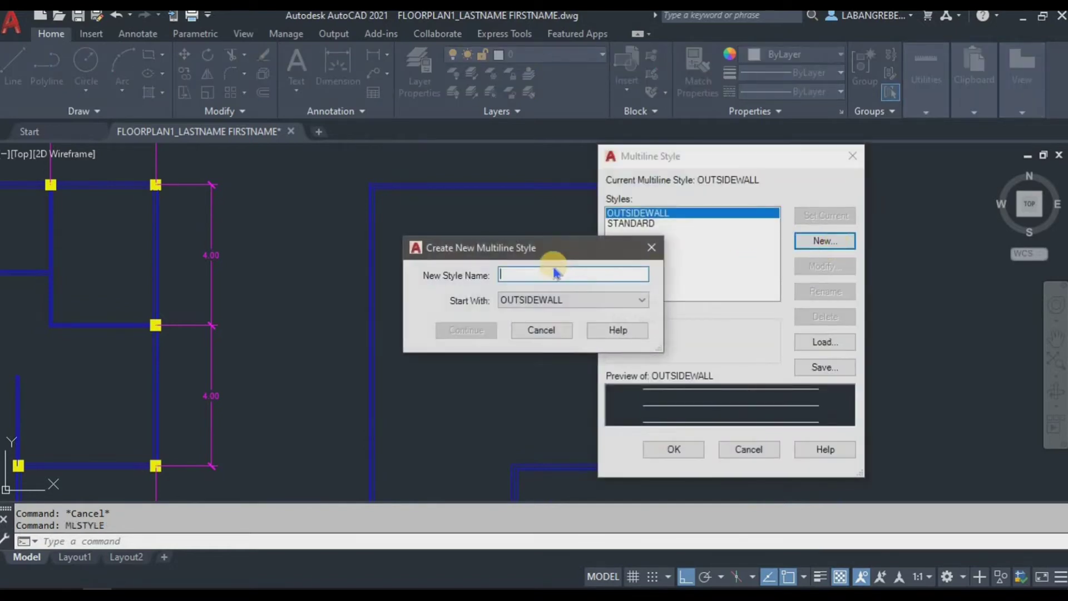
click(548, 303)
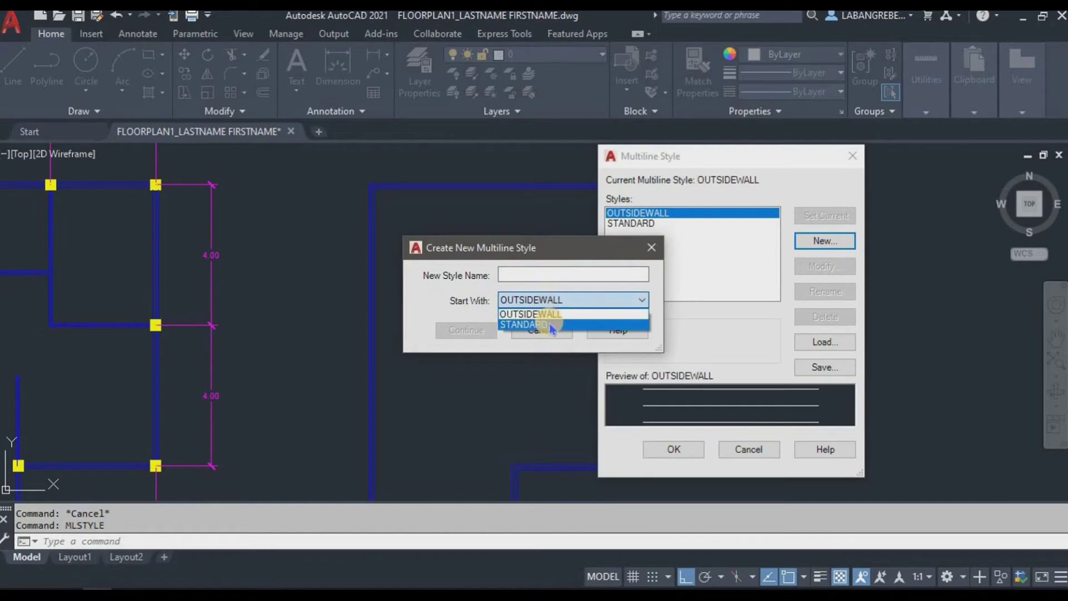
click(550, 325)
click(540, 276)
text(I)
text(IN)
key(BackSpace)
key(BackSpace)
key(BackSpace)
text(INSIDEWALL)
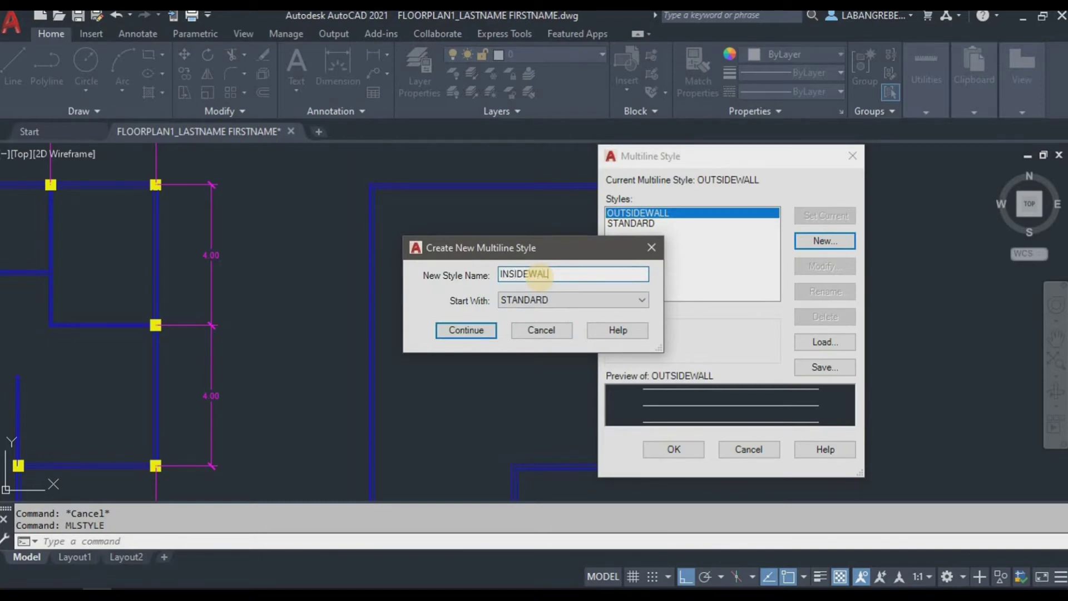
click(450, 332)
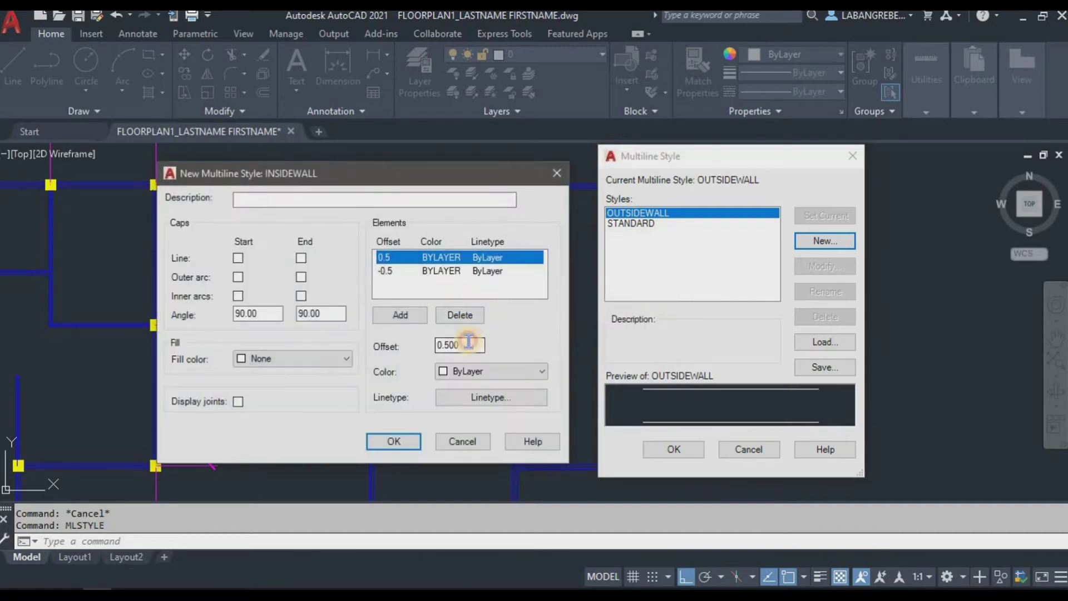
Give INSIDEWALL offsets 0.05, 0 and -0.05 with ByLayer linetype, save it and make it current
click(468, 343)
text(0.05)
click(469, 271)
click(467, 342)
text(05)
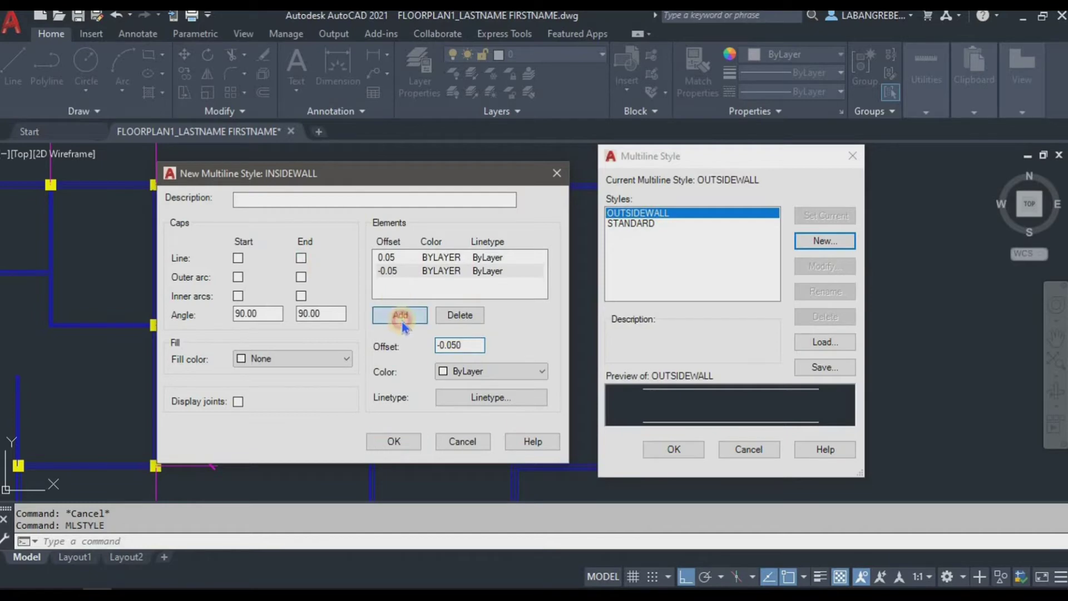
click(401, 320)
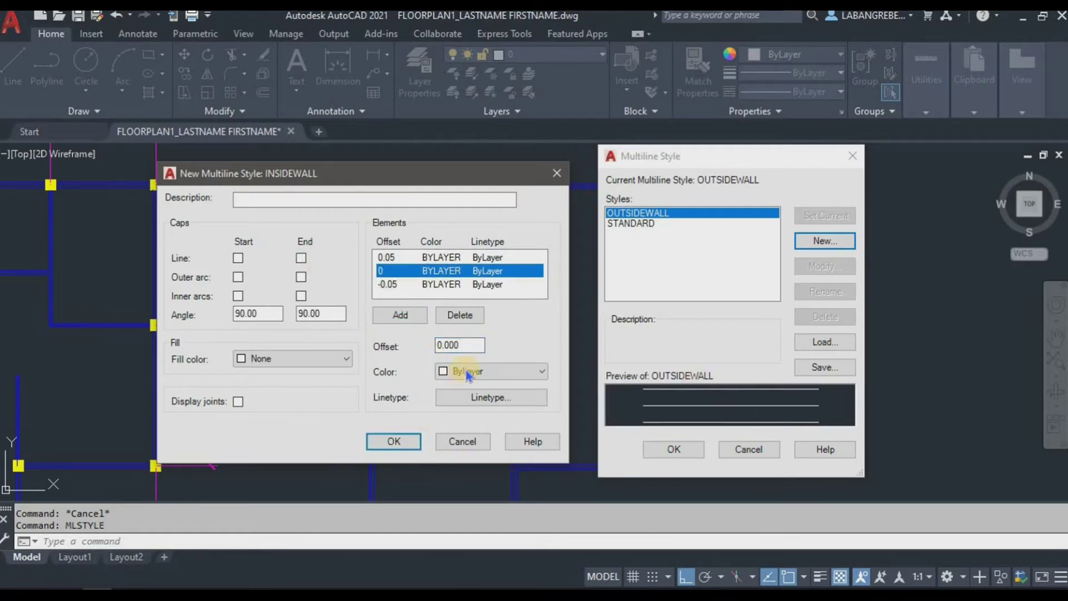
click(528, 398)
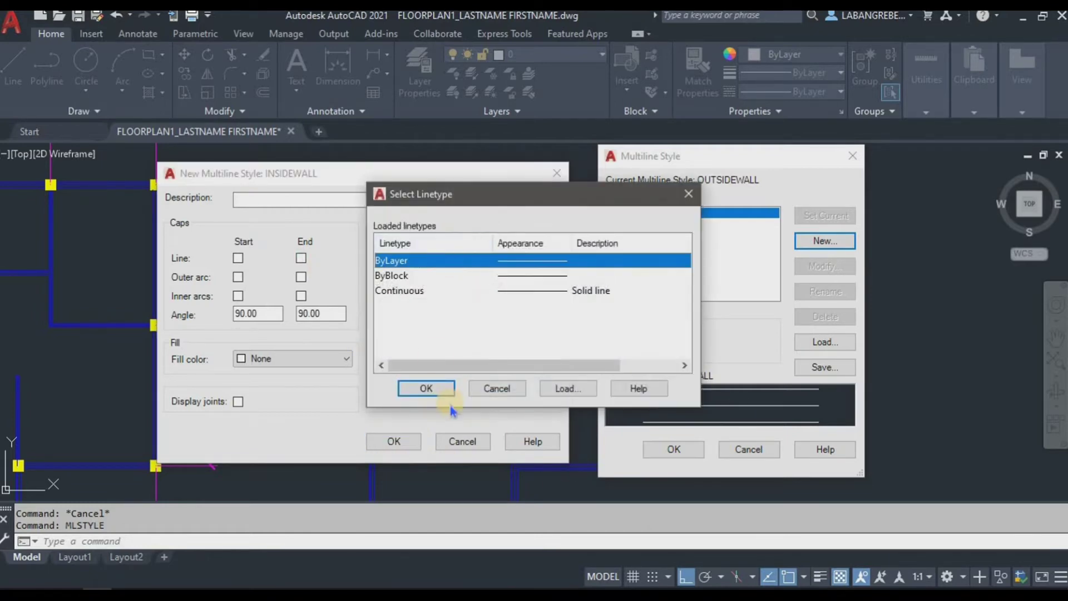
click(422, 388)
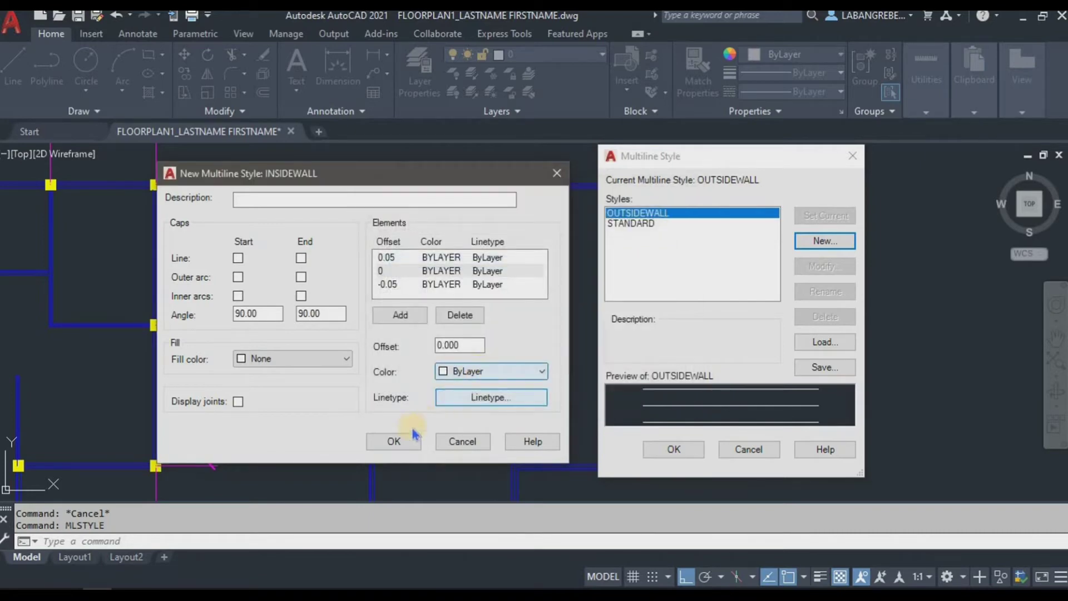
click(396, 440)
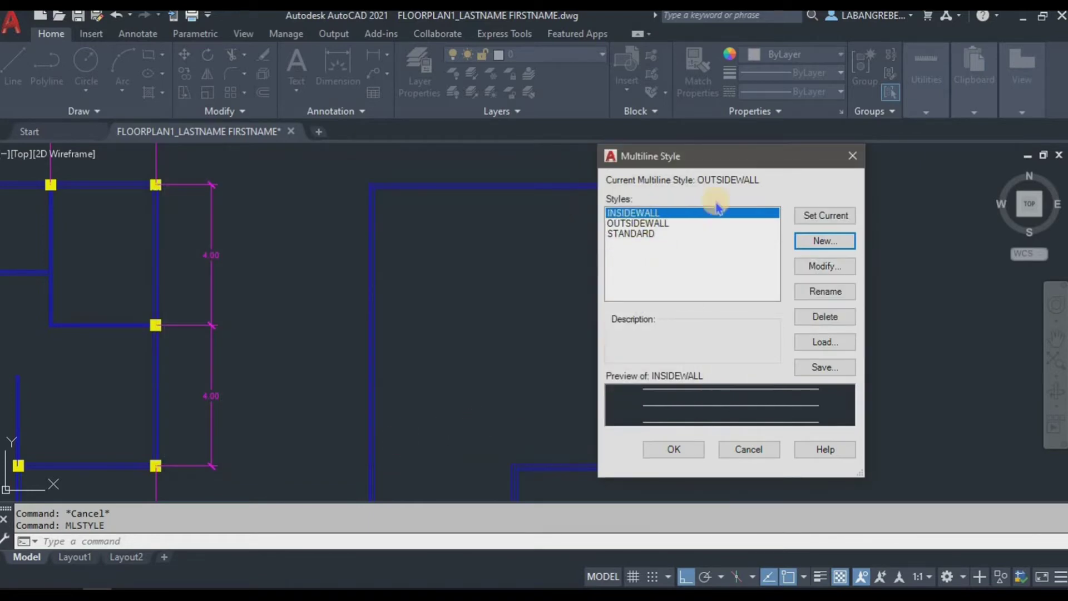
click(823, 217)
Close the style dialog and start MLINE with Zero justification
click(685, 454)
scroll(492, 210, up, 2)
text(ml)
key(Return)
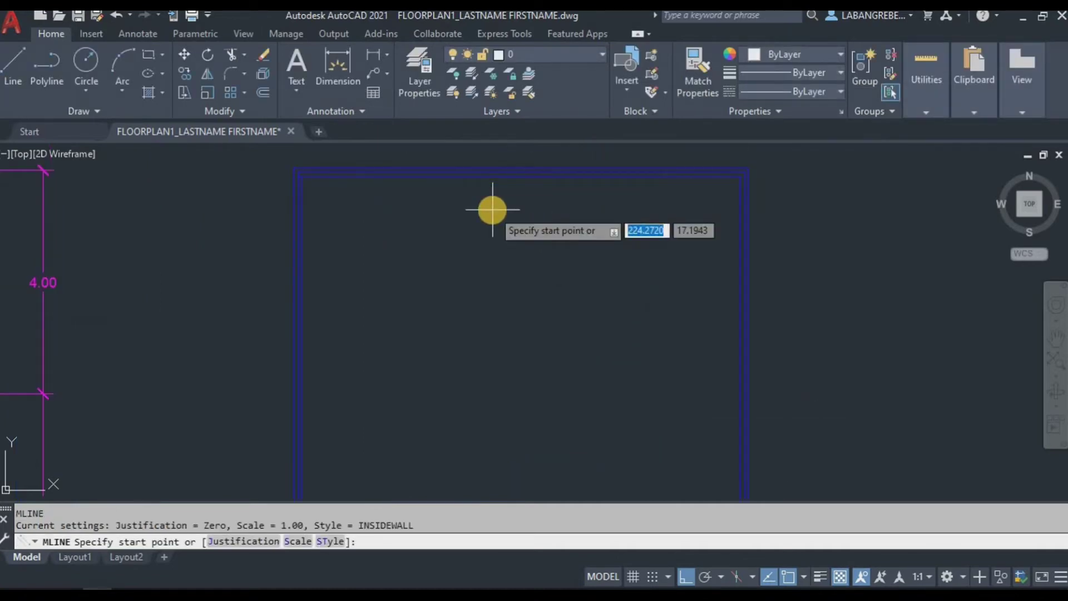
text(j)
key(Return)
text(z)
key(Return)
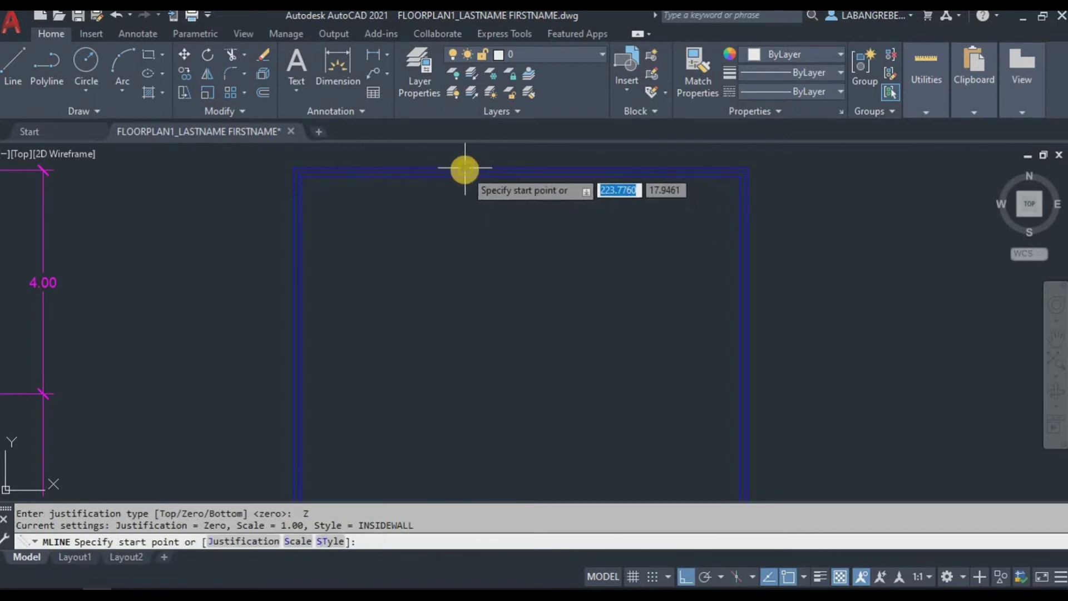
Draw the inside wall from the top wall 4 units down, then left to the left wall
scroll(465, 169, up, 2)
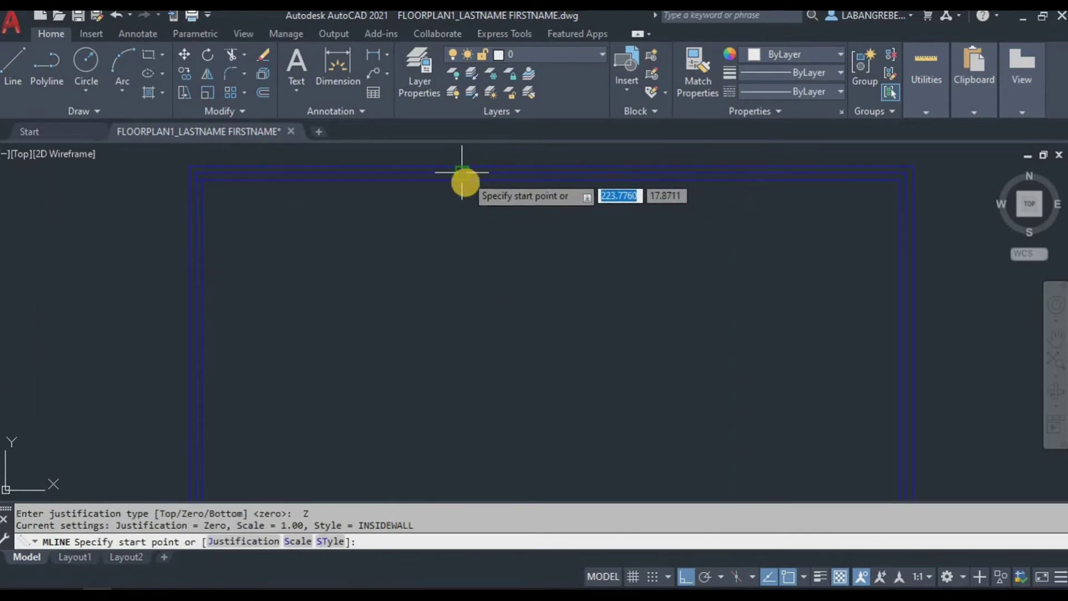
click(463, 179)
scroll(469, 353, down, 2)
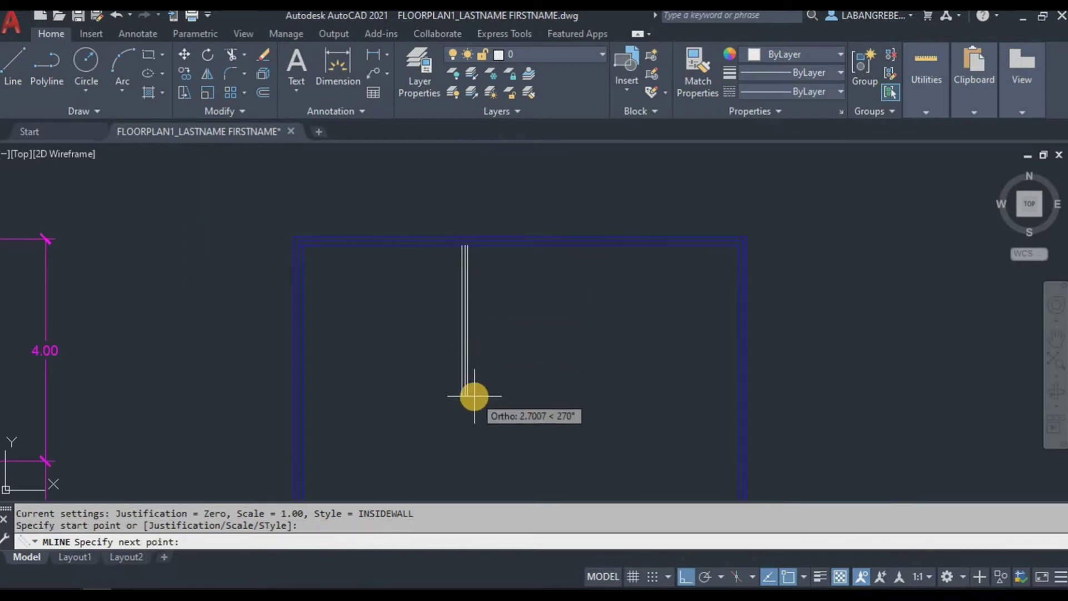
text(4)
key(Return)
scroll(453, 381, up, 3)
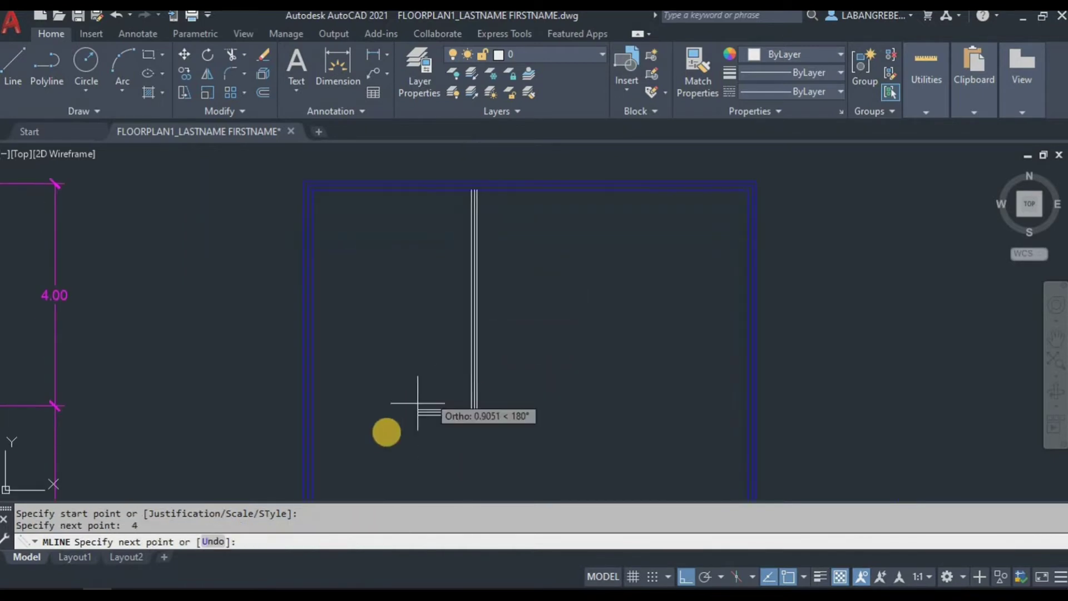
scroll(334, 425, up, 4)
click(157, 375)
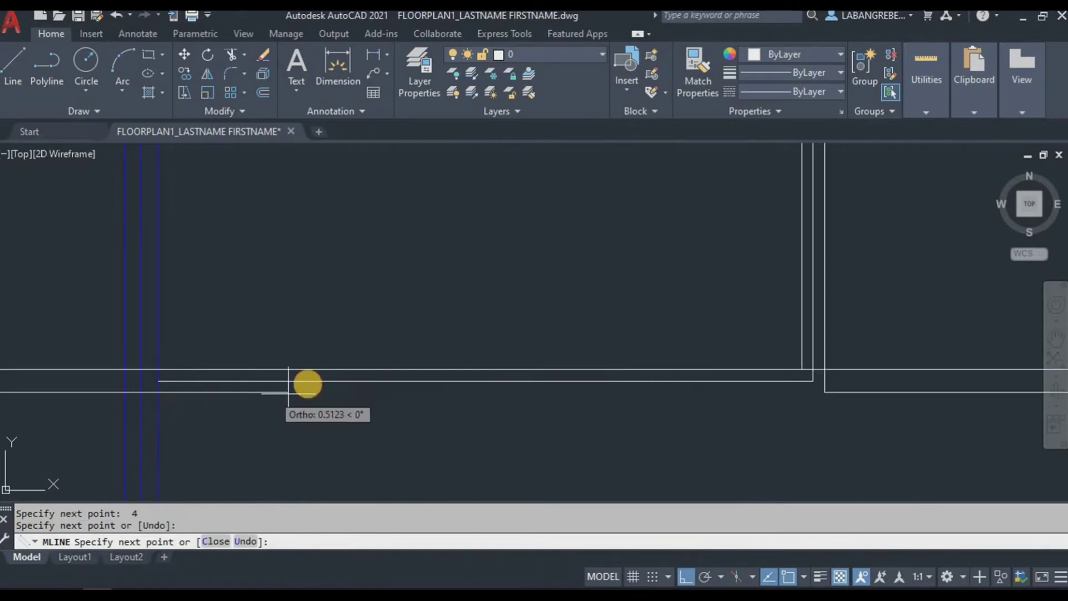
key(Escape)
scroll(306, 382, down, 6)
Select the new inside wall and start the MIRROR command on it
click(509, 325)
middle_drag(533, 305, 491, 331)
text(MI)
key(Return)
Mirror the inside wall across a vertical mirror line, keeping the original
scroll(448, 196, up, 5)
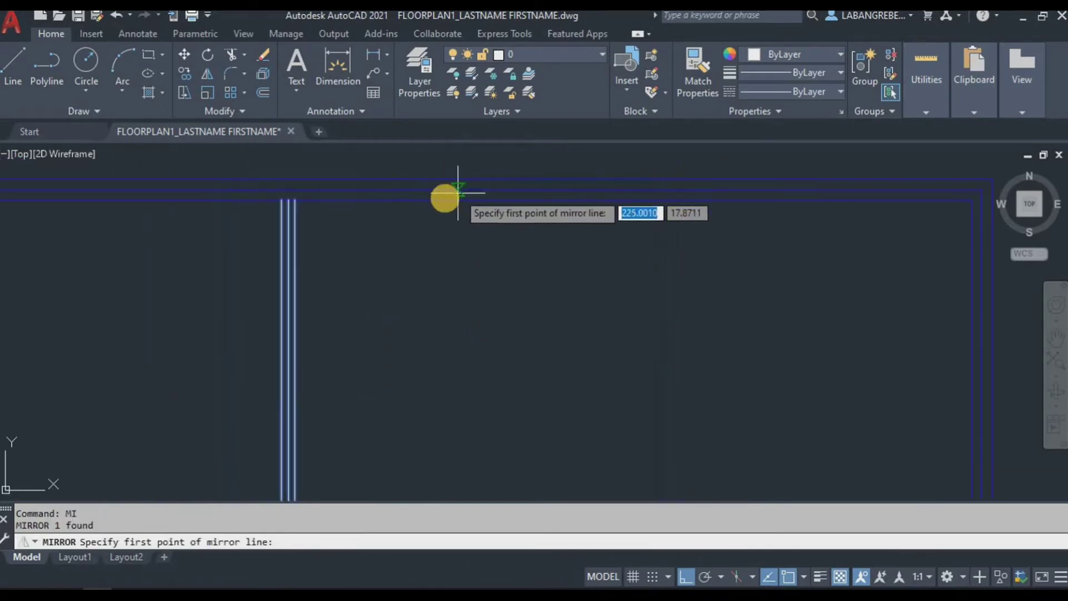
click(439, 195)
scroll(436, 282, down, 2)
scroll(453, 279, down, 2)
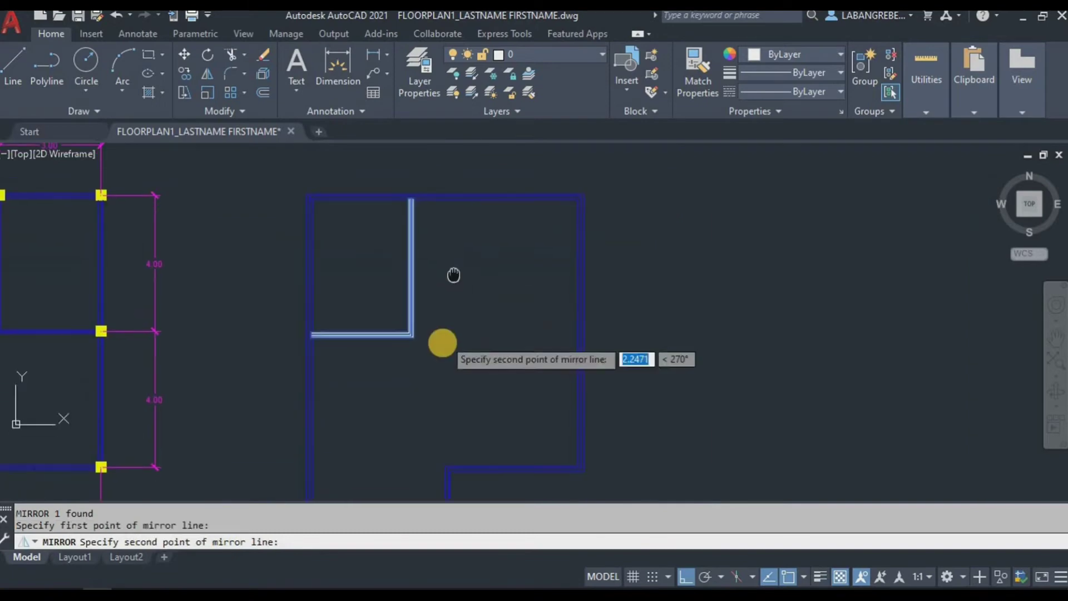
click(443, 342)
key(Return)
key(Escape)
key(Escape)
Begin a line from the wall corner, then cancel the attempt
scroll(460, 351, up, 5)
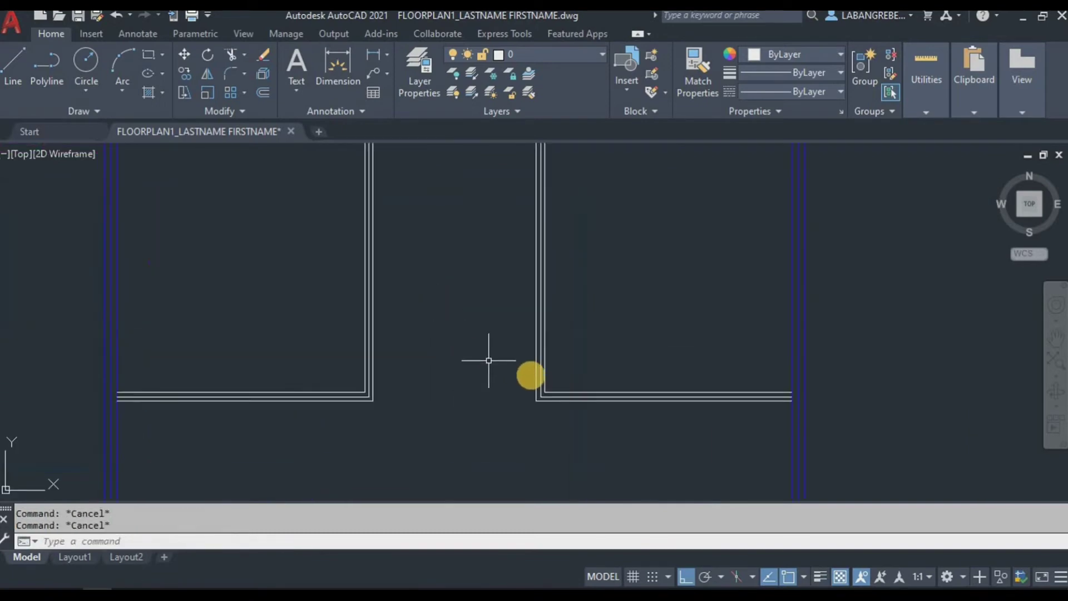
text(L)
key(Return)
scroll(548, 418, up, 2)
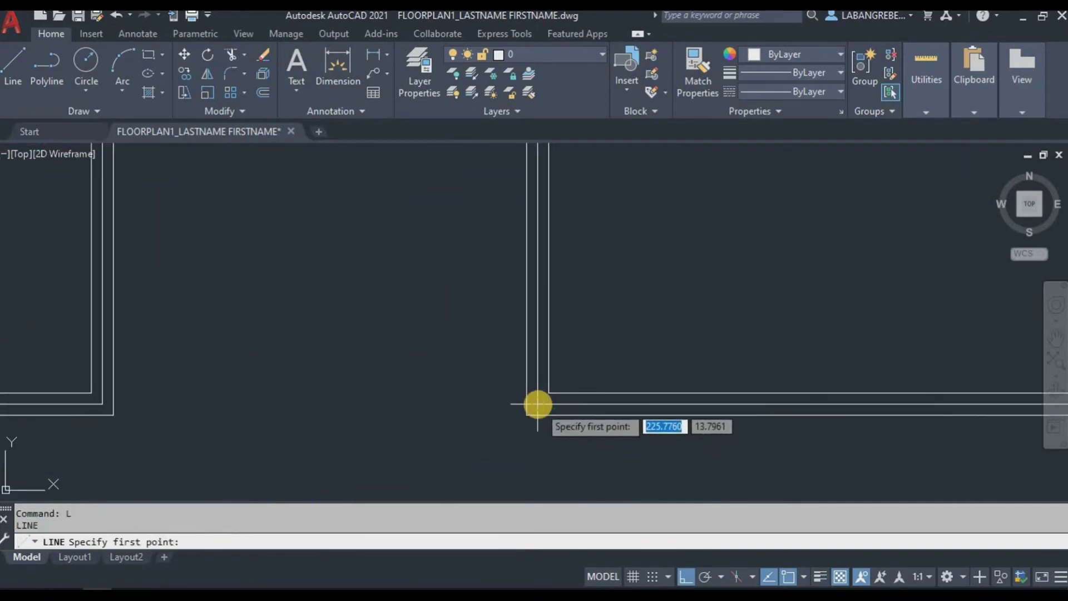
click(537, 405)
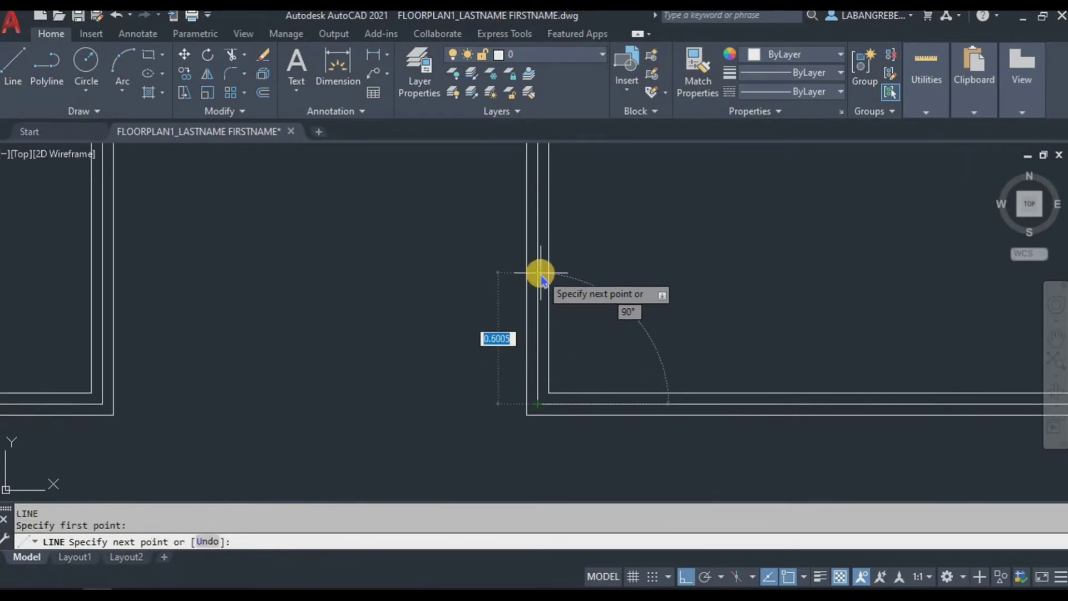
text(1,)
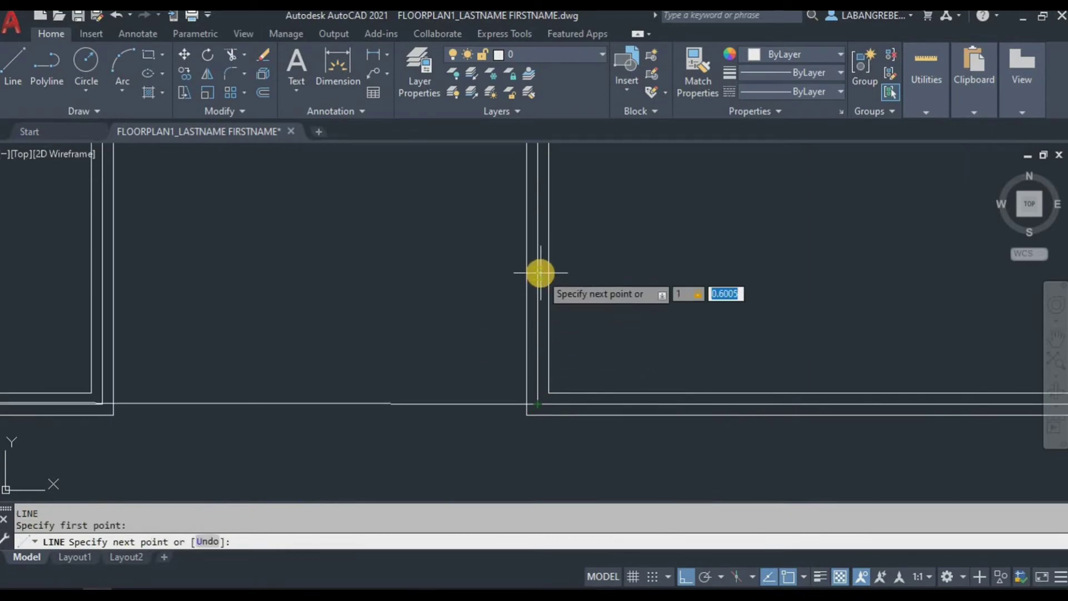
key(Escape)
Draw a guide line 1.5 up from the wall corner, then across to the opposite wall
text(L)
key(Return)
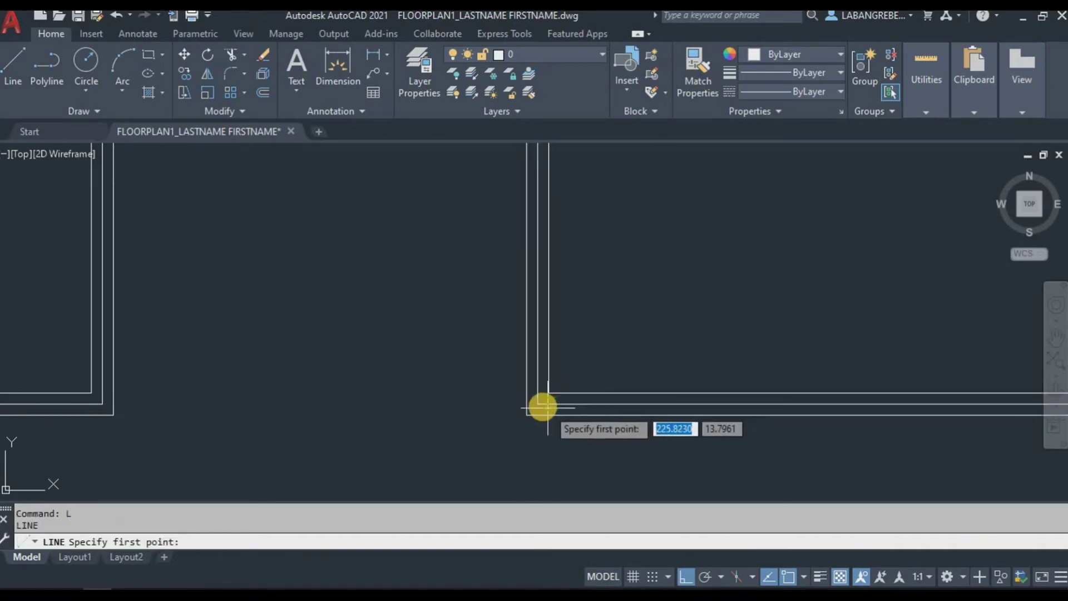
click(538, 405)
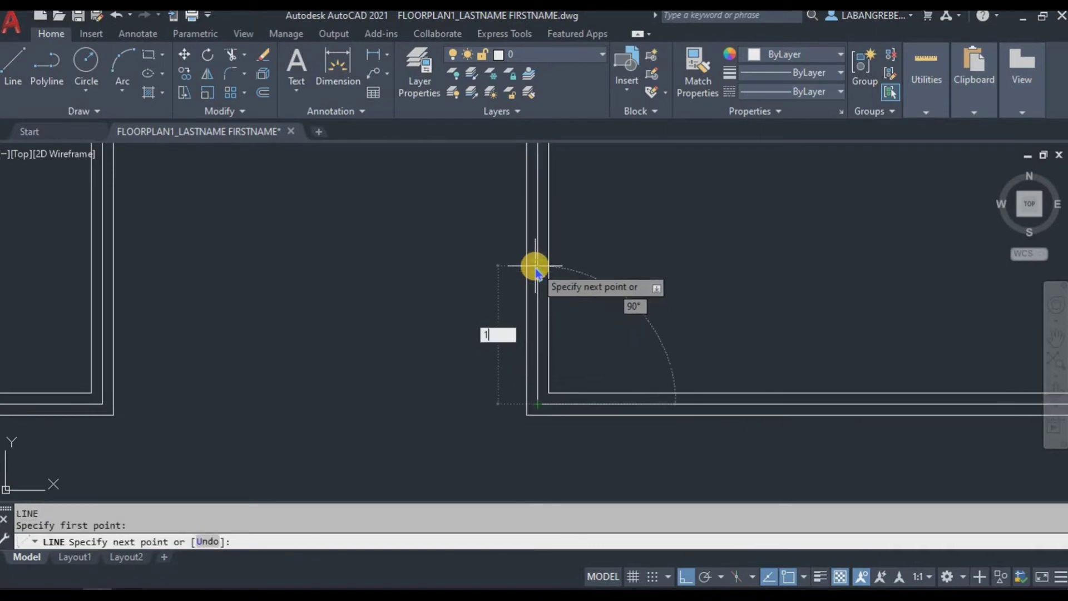
text(1.5)
key(Return)
scroll(667, 374, up, 3)
scroll(589, 338, down, 4)
scroll(553, 308, up, 4)
click(454, 301)
key(Escape)
key(Escape)
Draw a multiline wall along the guide line to the opposite wall
text(ML)
key(Return)
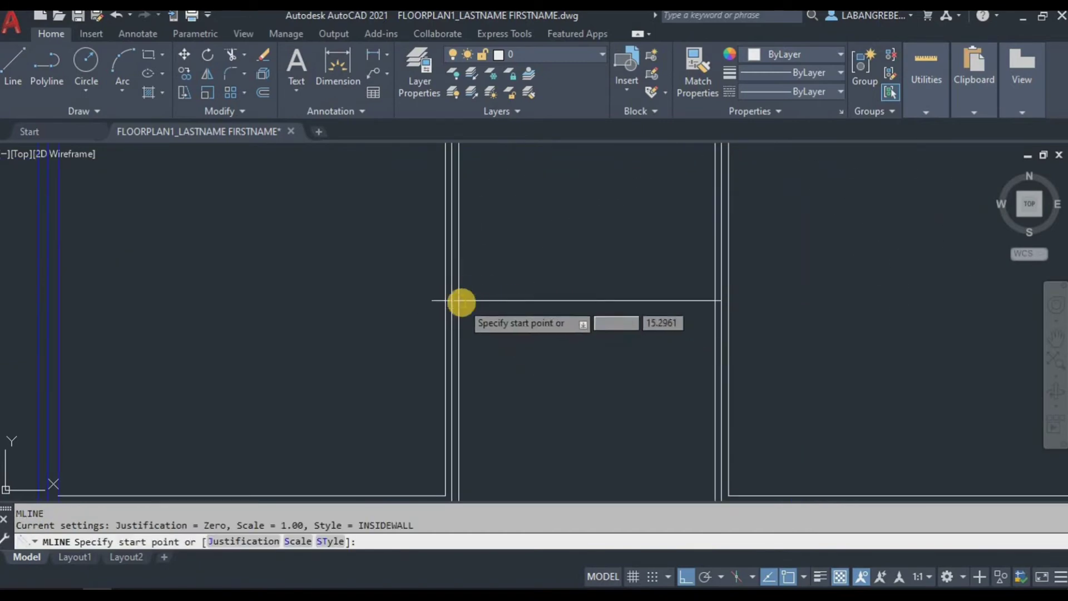
click(460, 301)
click(713, 300)
key(Escape)
scroll(606, 362, down, 6)
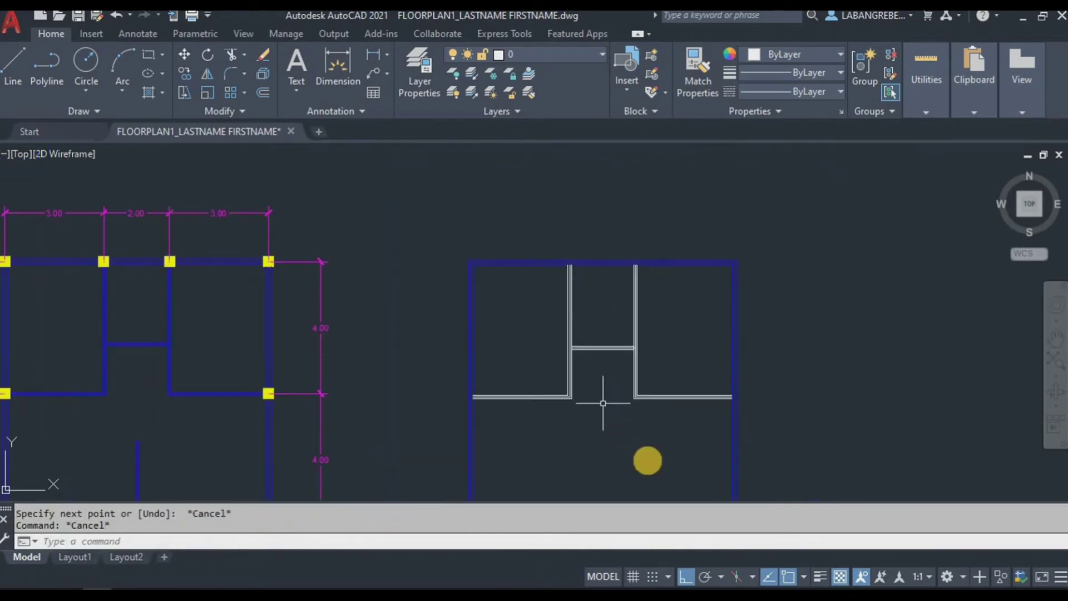
middle_drag(601, 245, 613, 267)
scroll(603, 312, up, 3)
scroll(594, 350, down, 2)
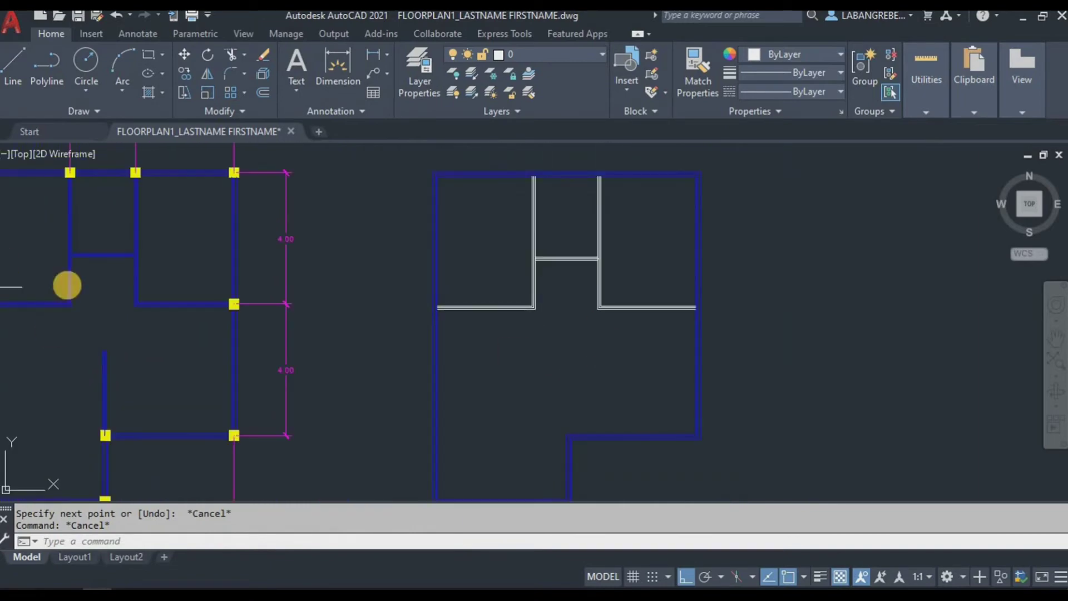
scroll(589, 431, up, 5)
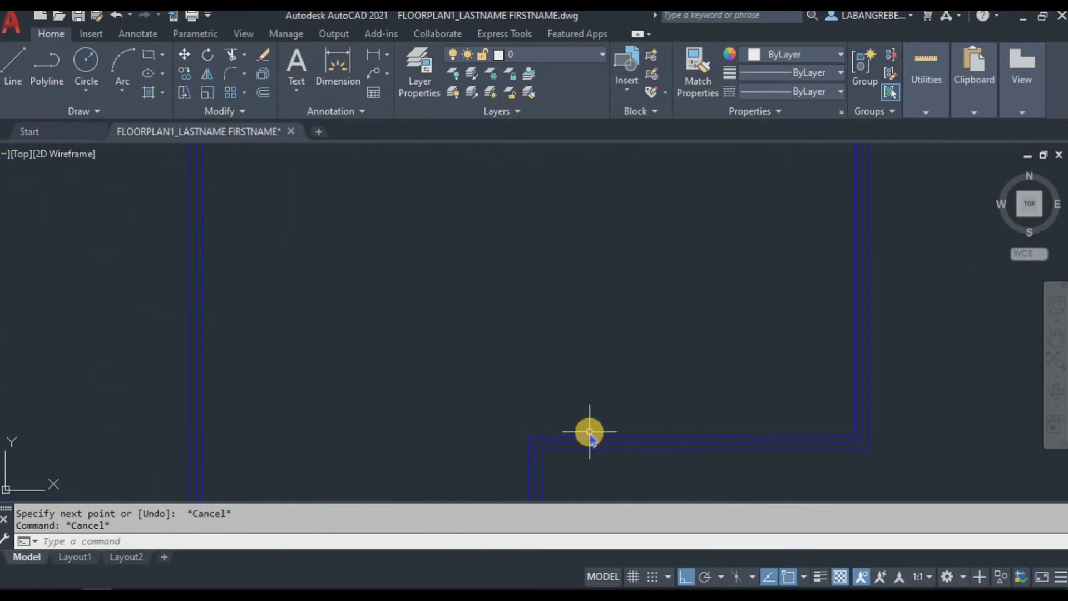
Draw a 2-unit multiline wall up from the lower wall corner
key(space)
key(Escape)
text(ML)
key(Return)
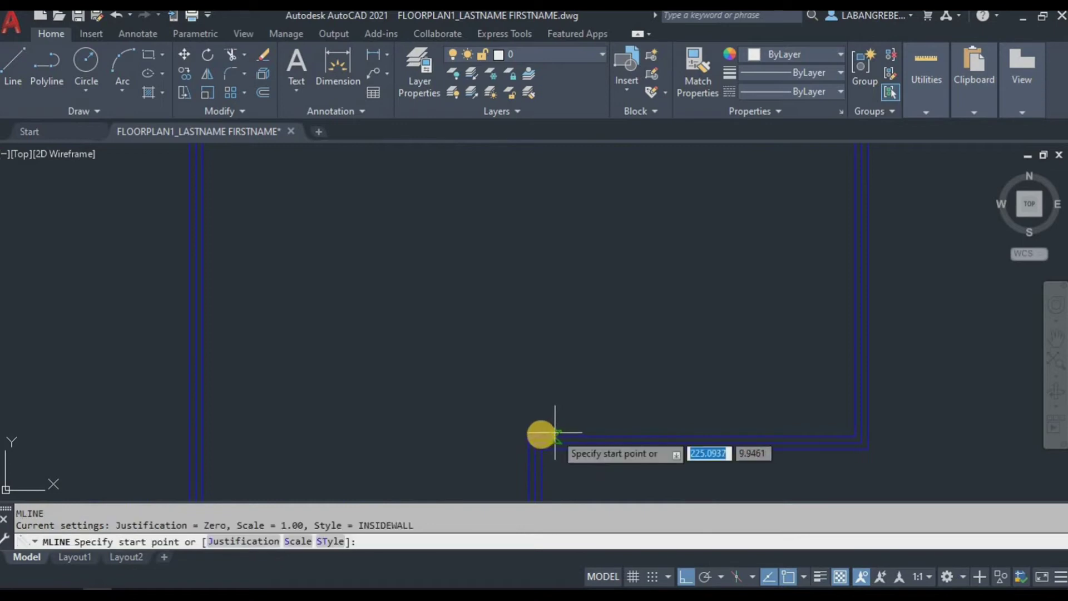
click(533, 441)
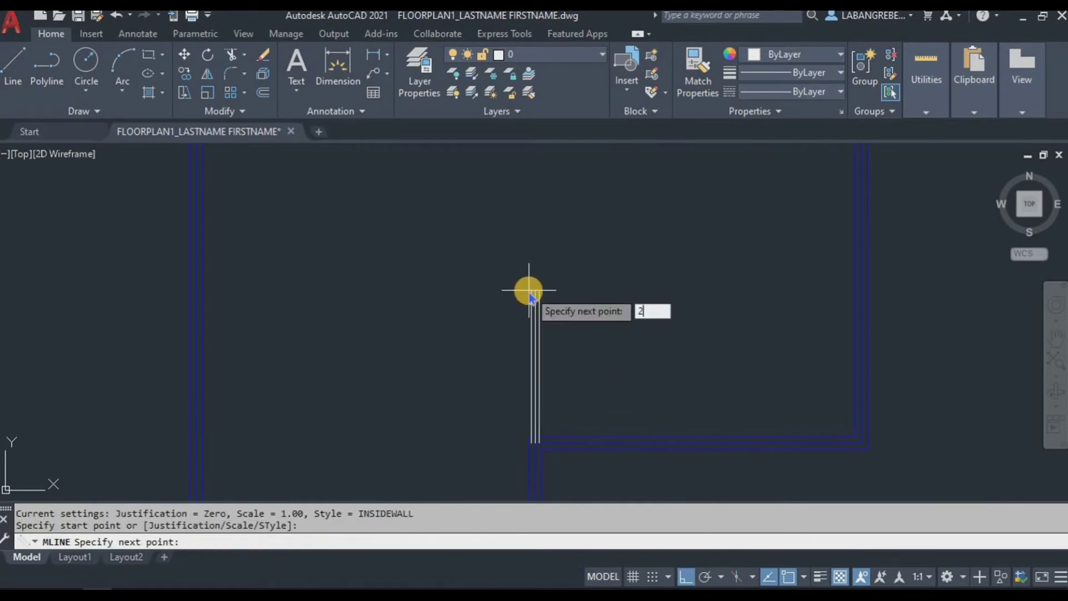
text(2)
key(Return)
key(Escape)
Start a line at the wall corner, cancel it, and begin window-selecting the new walls
scroll(528, 281, up, 2)
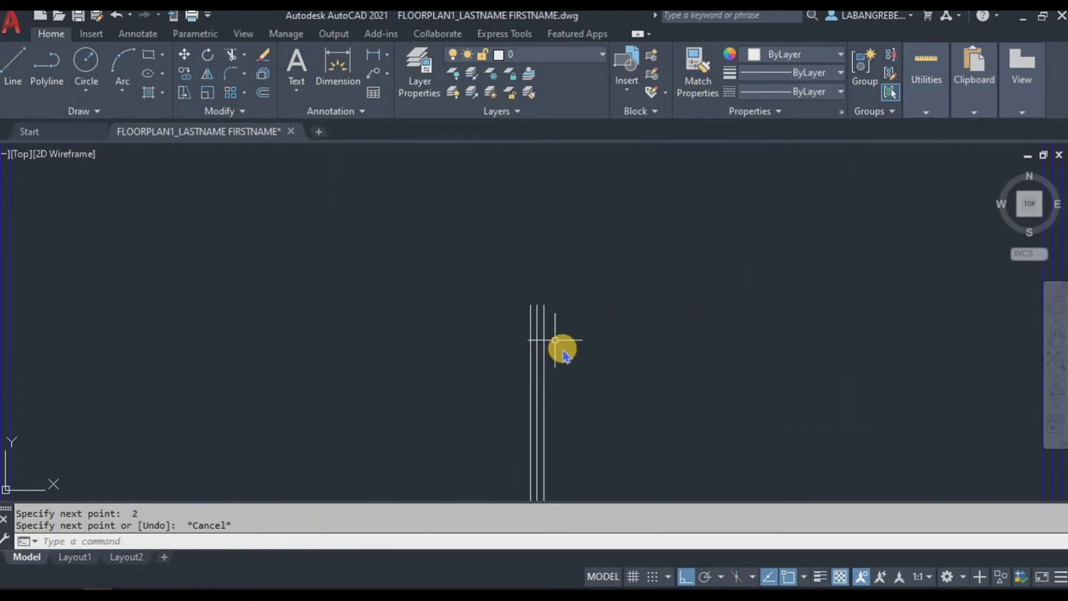
text(L)
key(Return)
scroll(553, 310, up, 4)
click(502, 271)
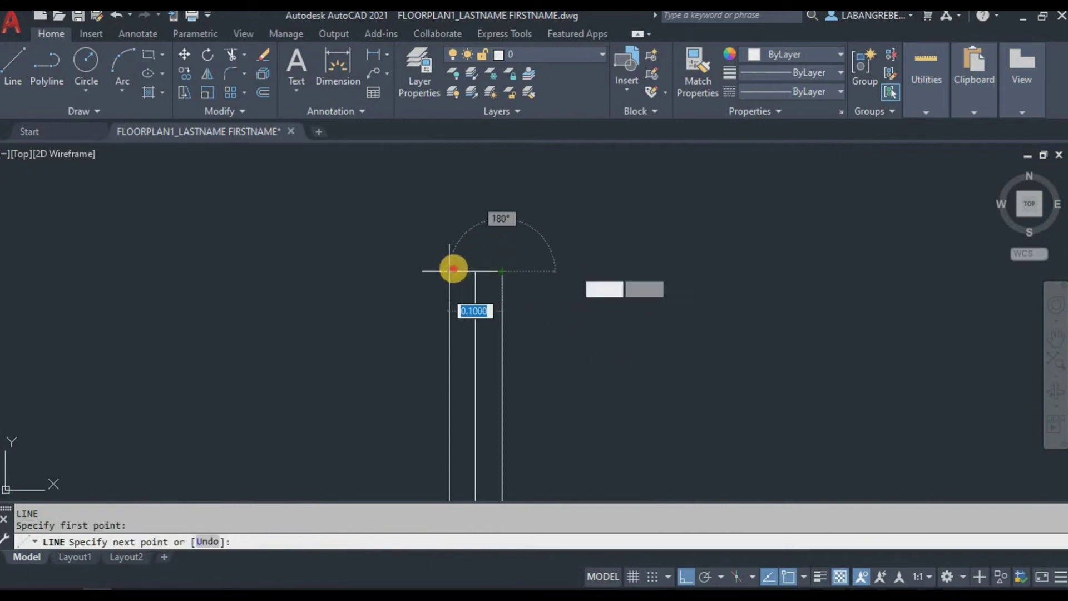
key(Escape)
key(Escape)
scroll(565, 301, down, 3)
click(631, 307)
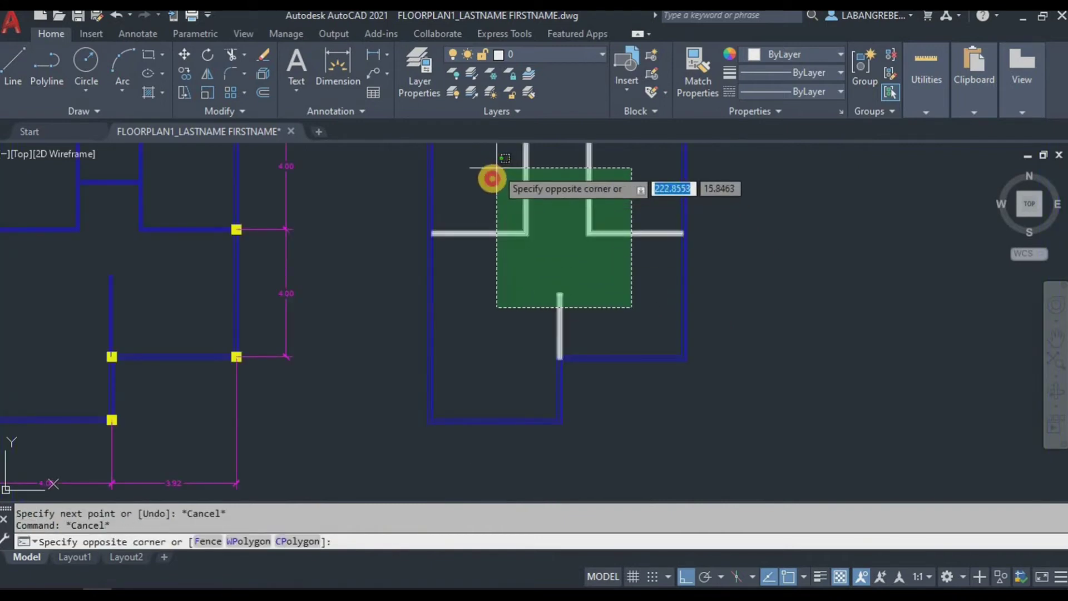
Move the selected white wall lines onto the WALLS layer
click(493, 169)
click(526, 55)
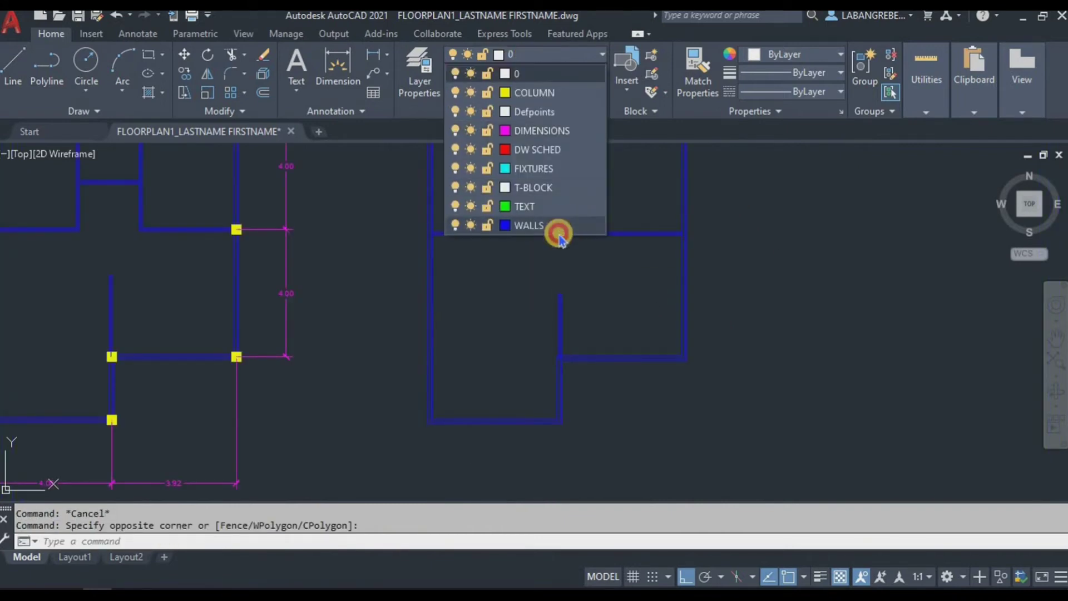
click(560, 226)
key(Escape)
scroll(551, 356, up, 6)
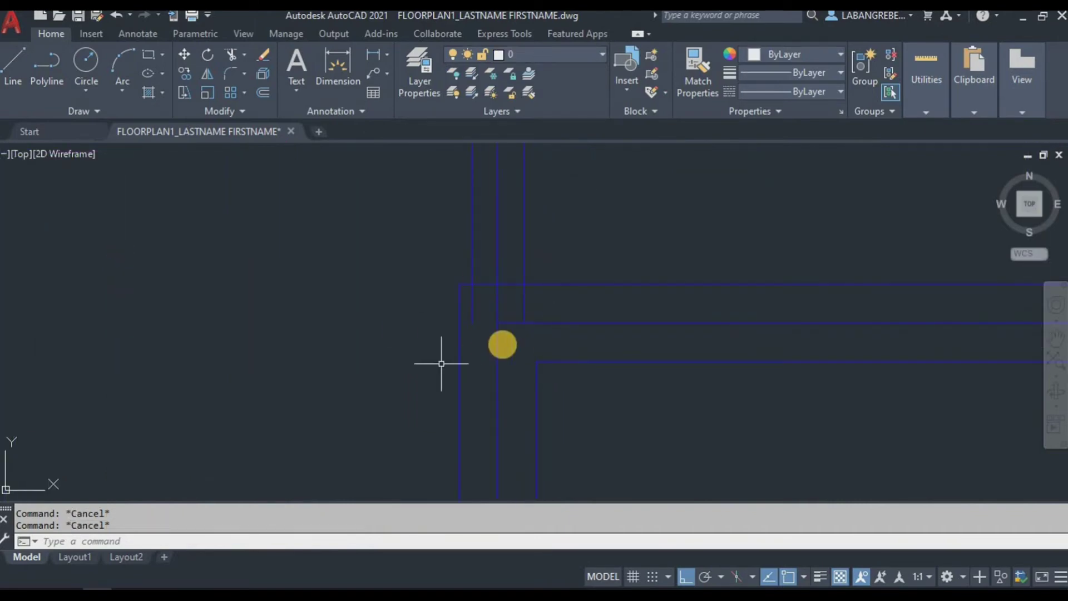
scroll(548, 355, up, 2)
Select the wall lines at the junction, then clear the selection and cancel a further selection window
click(589, 403)
click(345, 396)
key(Escape)
click(493, 190)
key(Escape)
scroll(545, 255, down, 3)
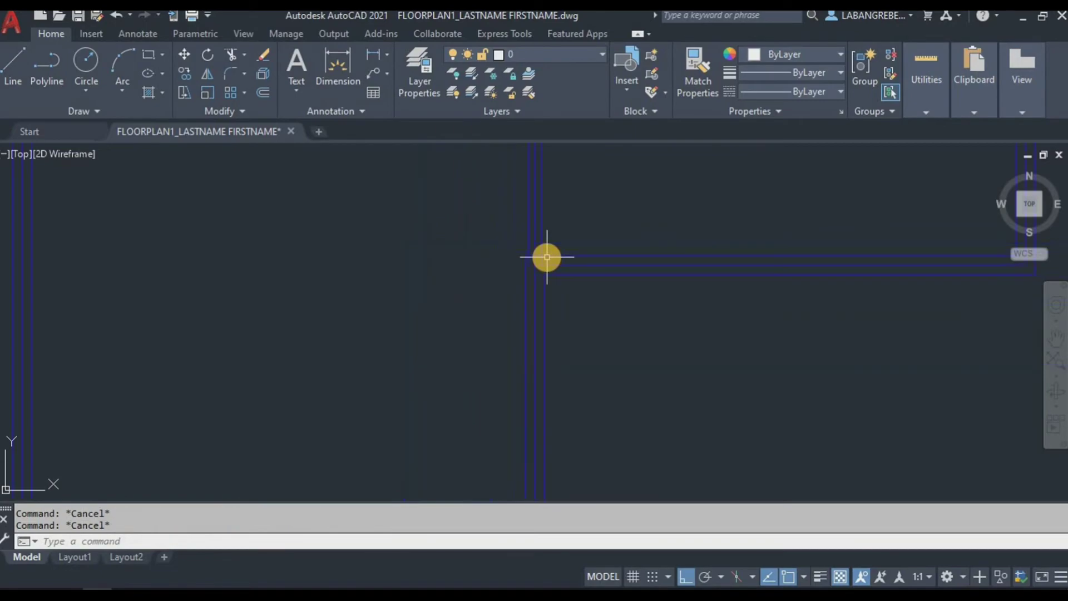
scroll(578, 314, down, 5)
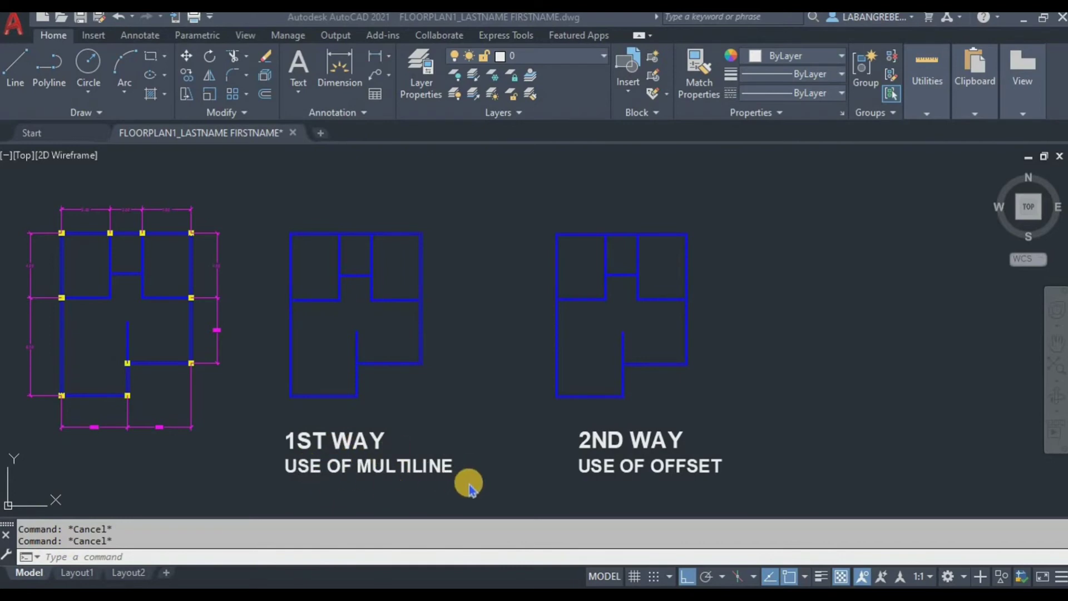
scroll(400, 361, up, 2)
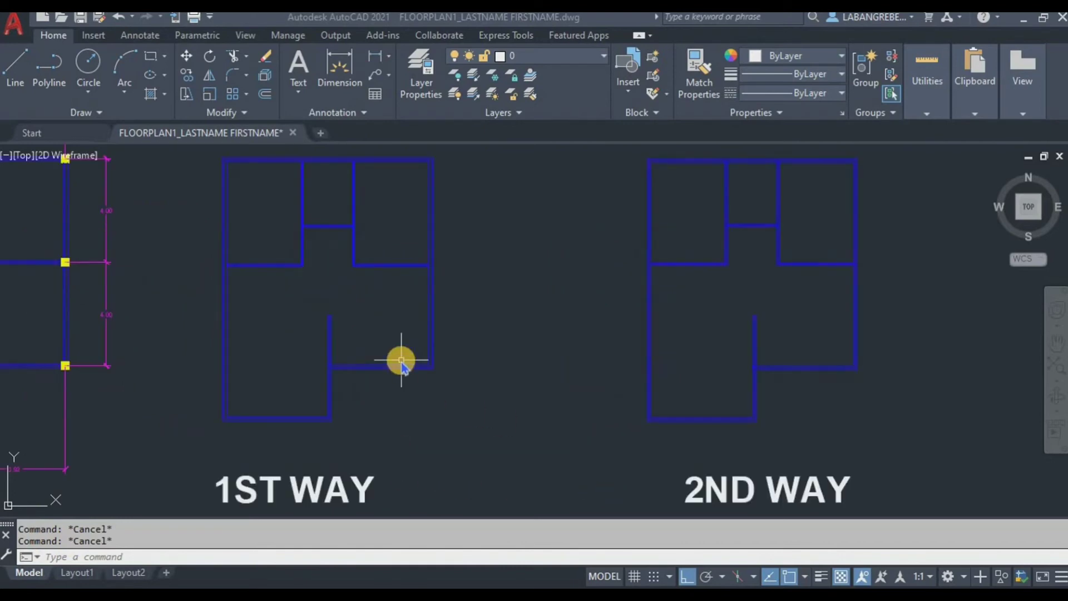
scroll(424, 358, down, 3)
scroll(427, 356, up, 3)
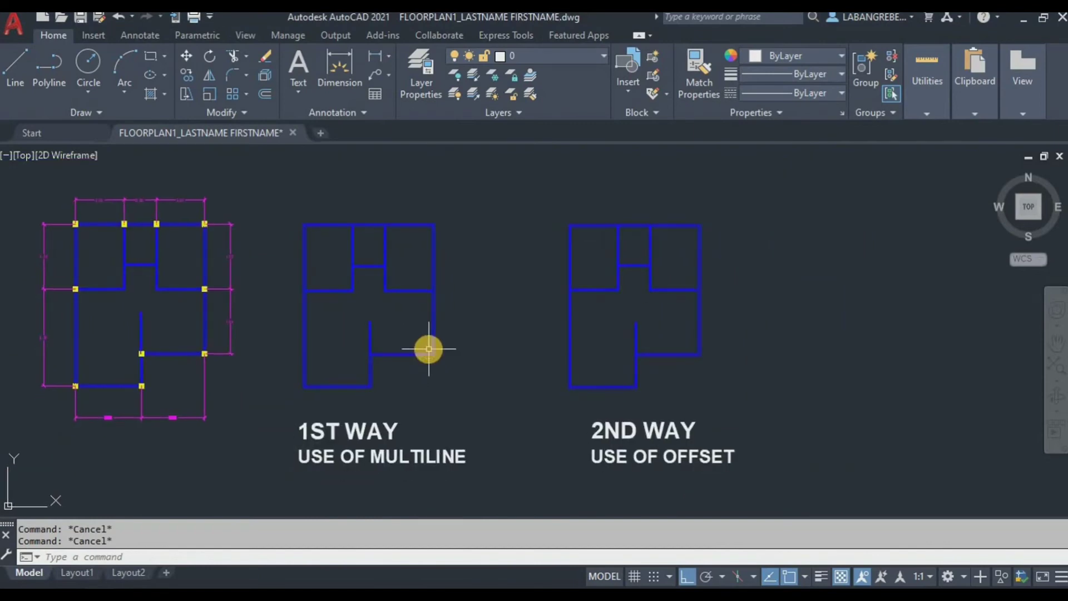
middle_drag(428, 349, 429, 317)
click(436, 350)
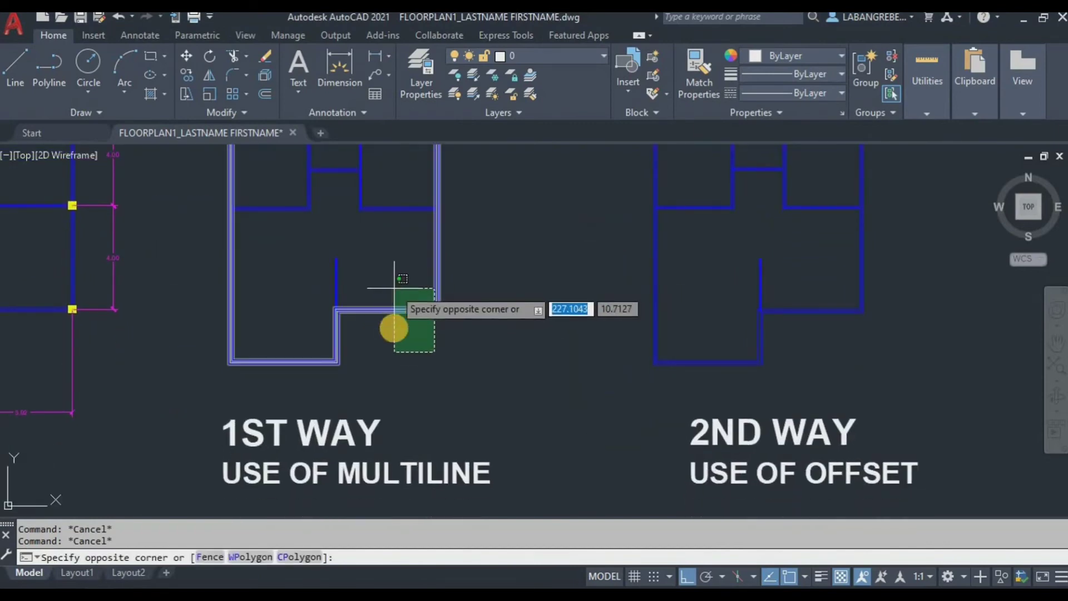
key(Escape)
click(389, 310)
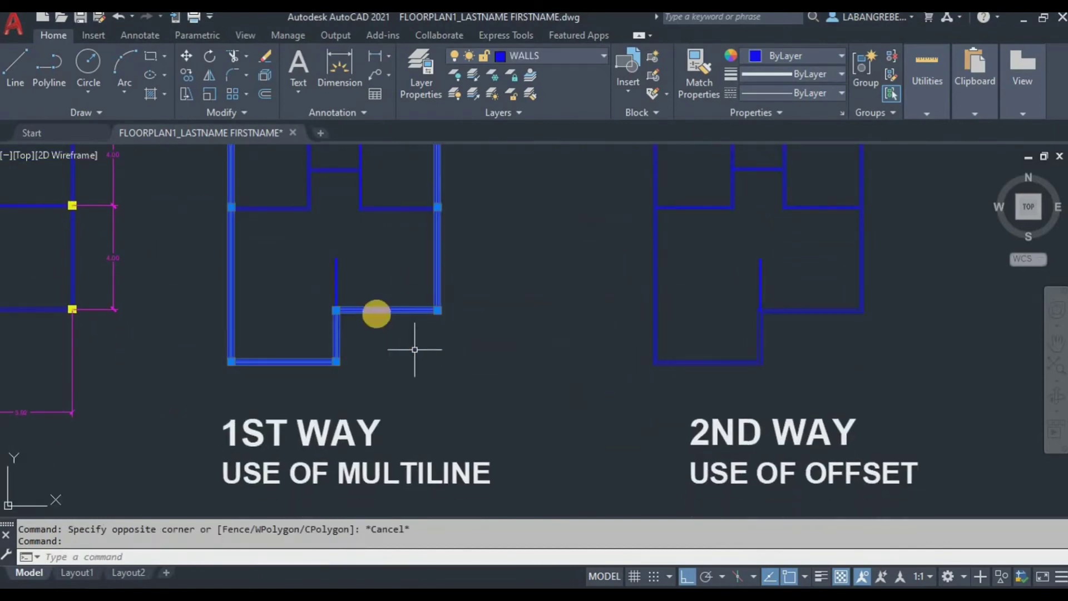
key(Escape)
key(Escape)
scroll(337, 308, up, 2)
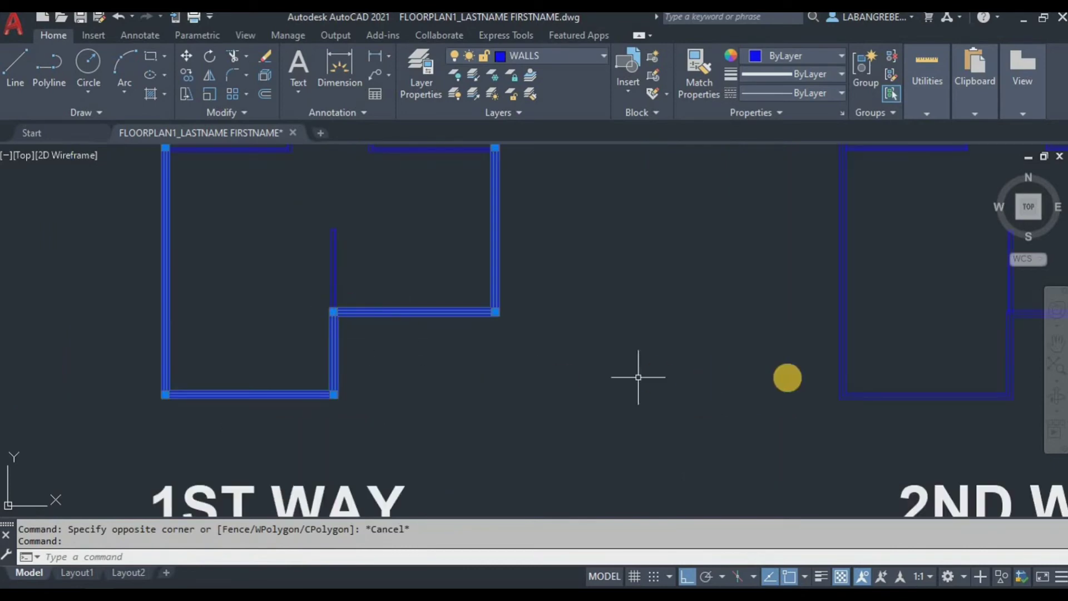
middle_drag(821, 419, 685, 397)
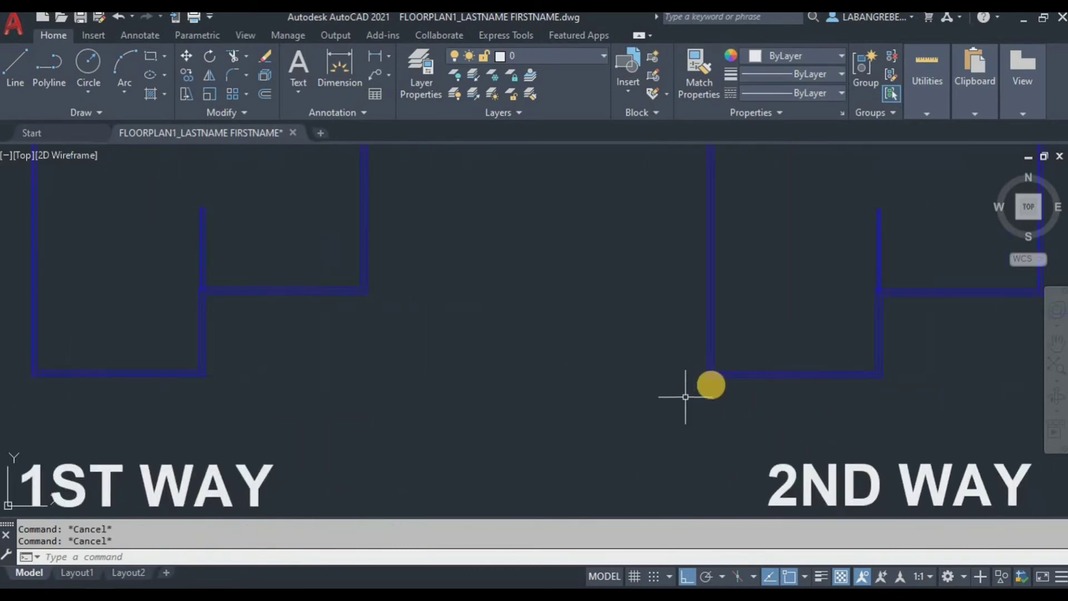
click(711, 380)
scroll(710, 383, up, 4)
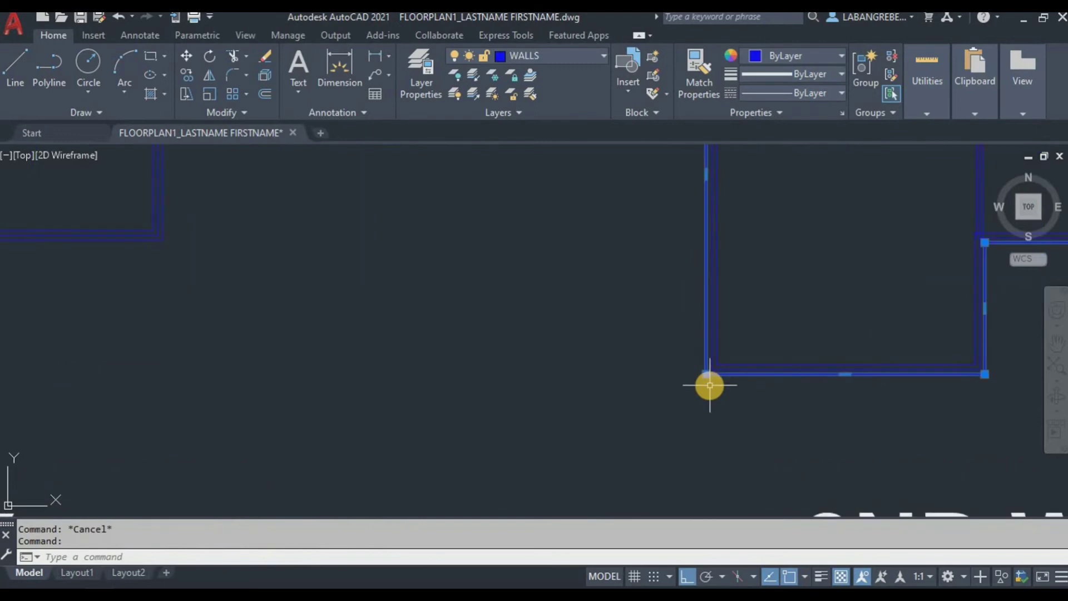
scroll(710, 384, down, 5)
key(Escape)
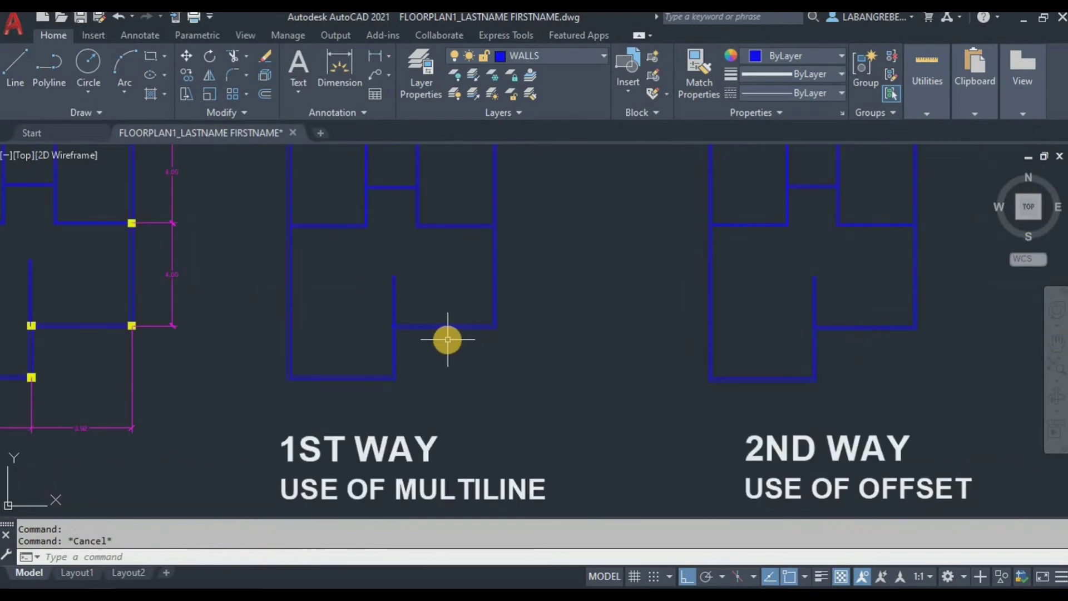
scroll(446, 339, up, 4)
click(442, 311)
scroll(467, 356, down, 5)
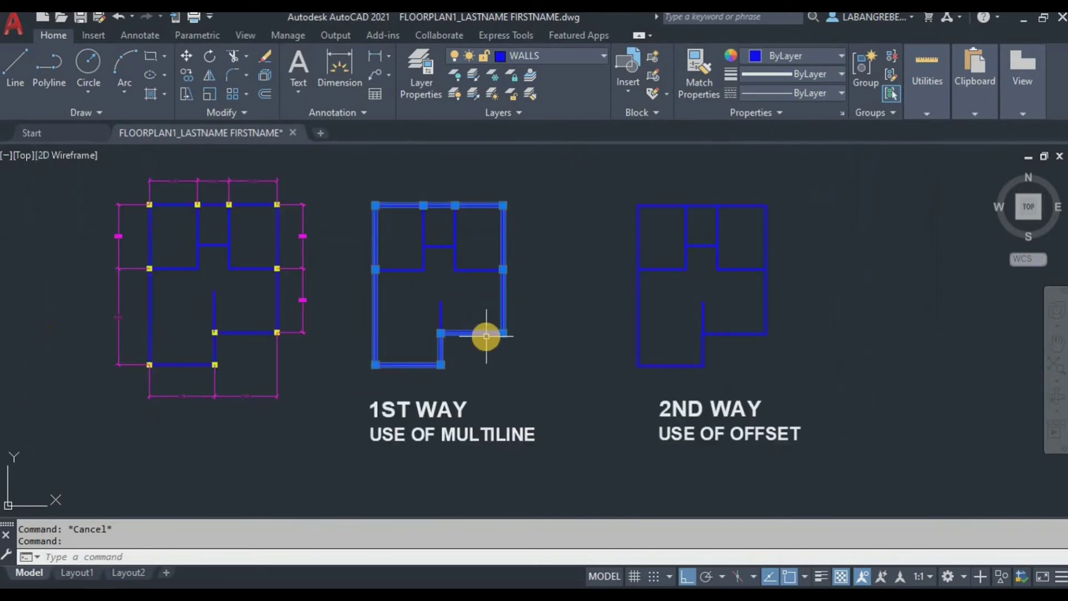
scroll(486, 336, up, 4)
scroll(481, 346, up, 2)
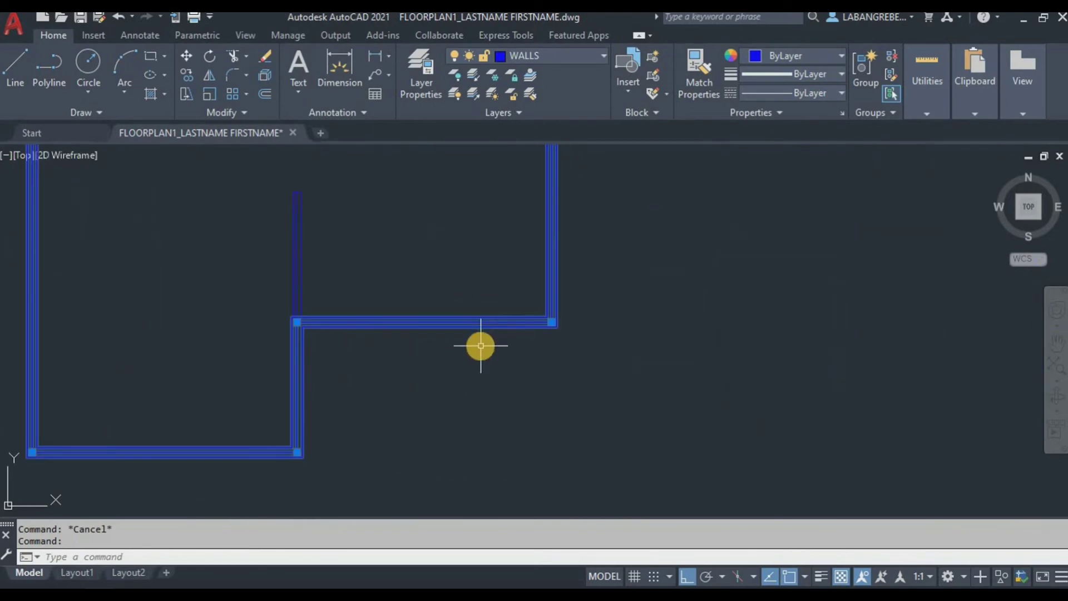
scroll(481, 345, down, 4)
scroll(498, 301, down, 2)
scroll(499, 299, up, 4)
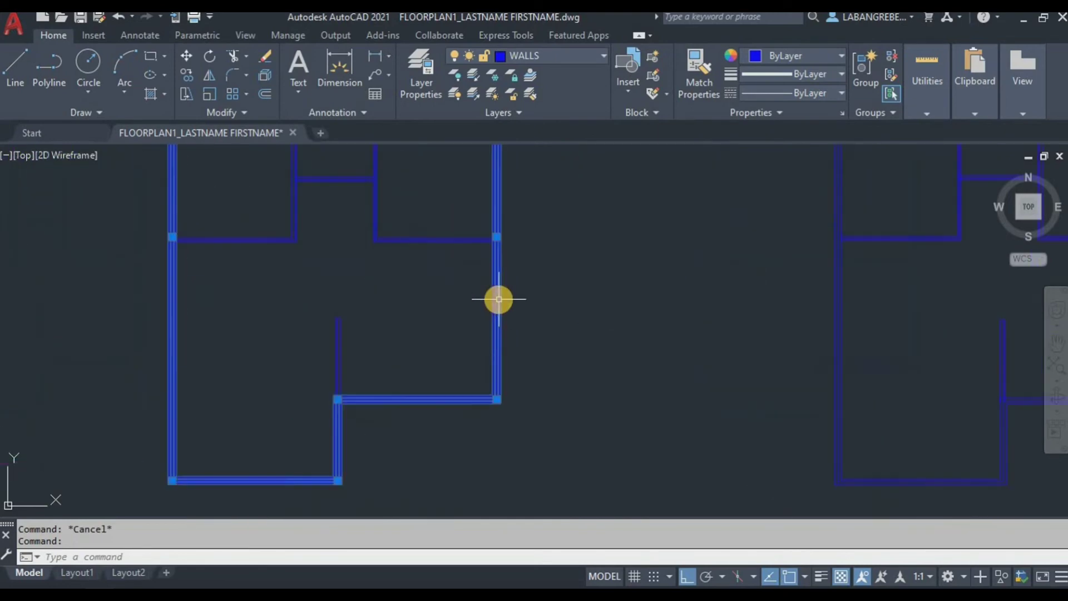
scroll(499, 298, up, 2)
scroll(494, 299, down, 4)
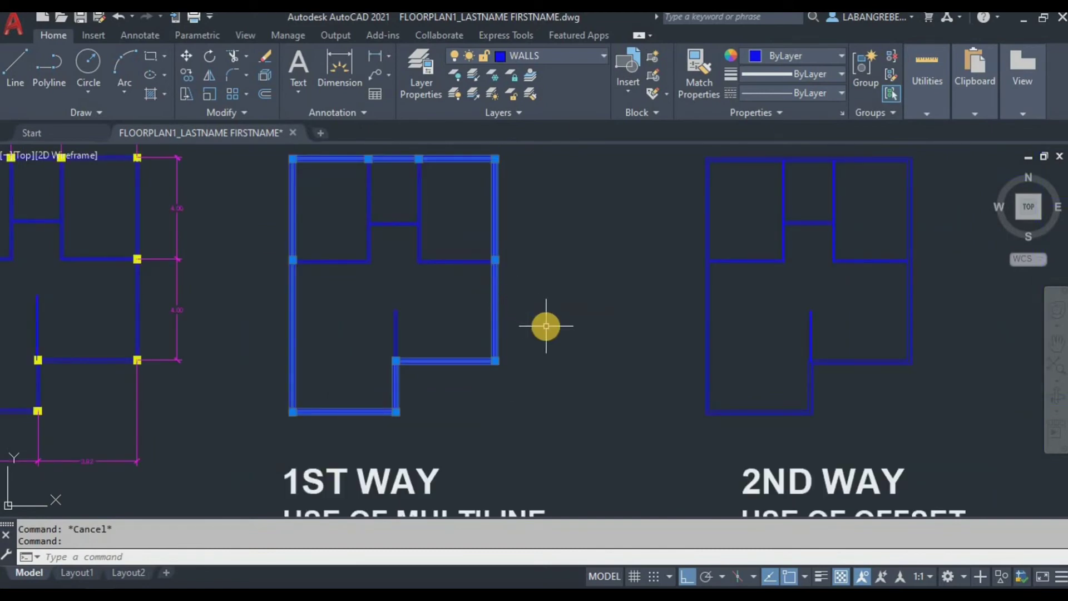
key(Escape)
scroll(661, 322, down, 5)
scroll(446, 333, up, 3)
scroll(443, 334, up, 2)
middle_drag(417, 298, 580, 313)
middle_drag(300, 267, 448, 261)
scroll(448, 261, up, 2)
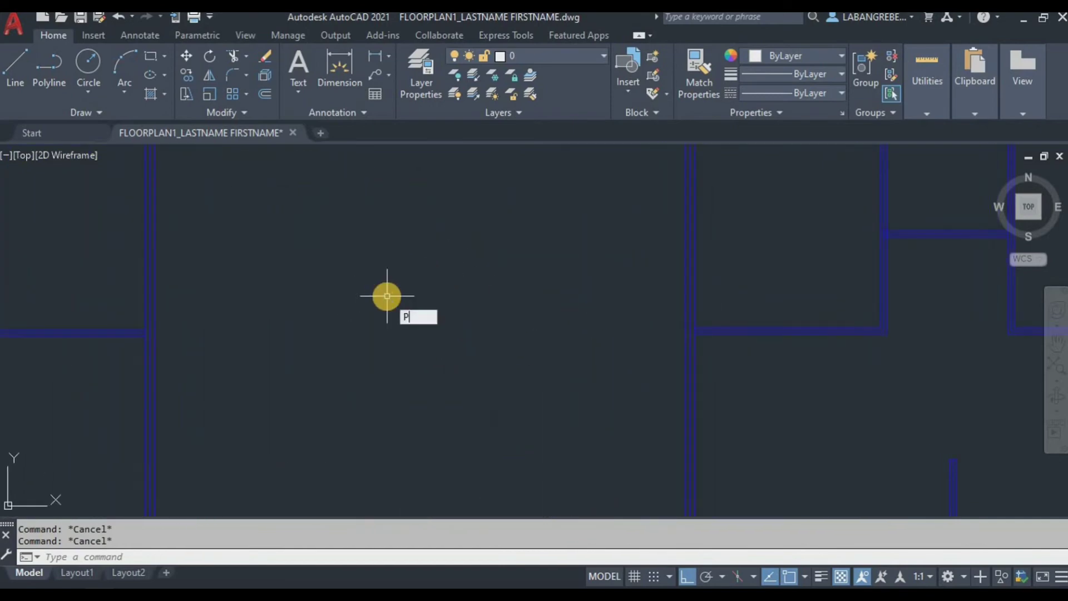
Draw a small square column outline with 0.3-unit sides
text(L)
key(Return)
click(299, 293)
text(.3)
key(Return)
text(.3)
key(Return)
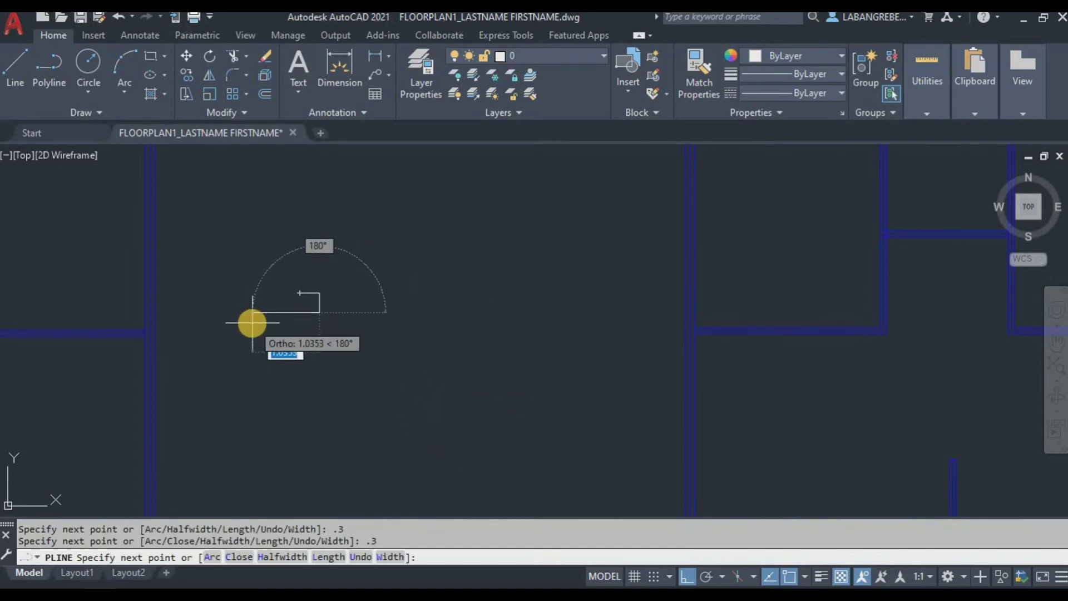
text(.3)
key(Return)
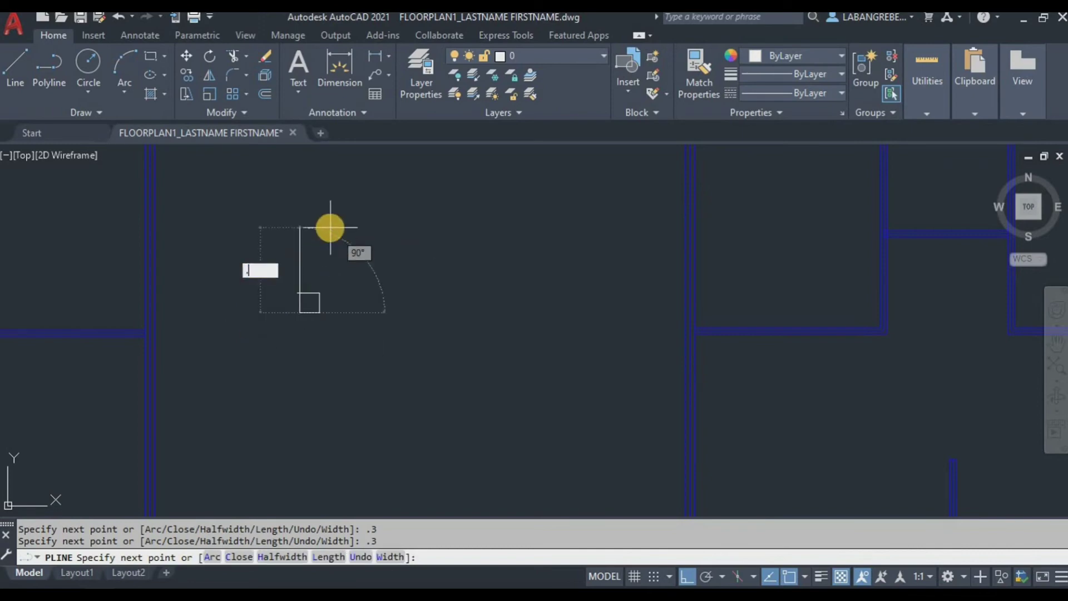
key(Escape)
key(Escape)
scroll(294, 320, up, 6)
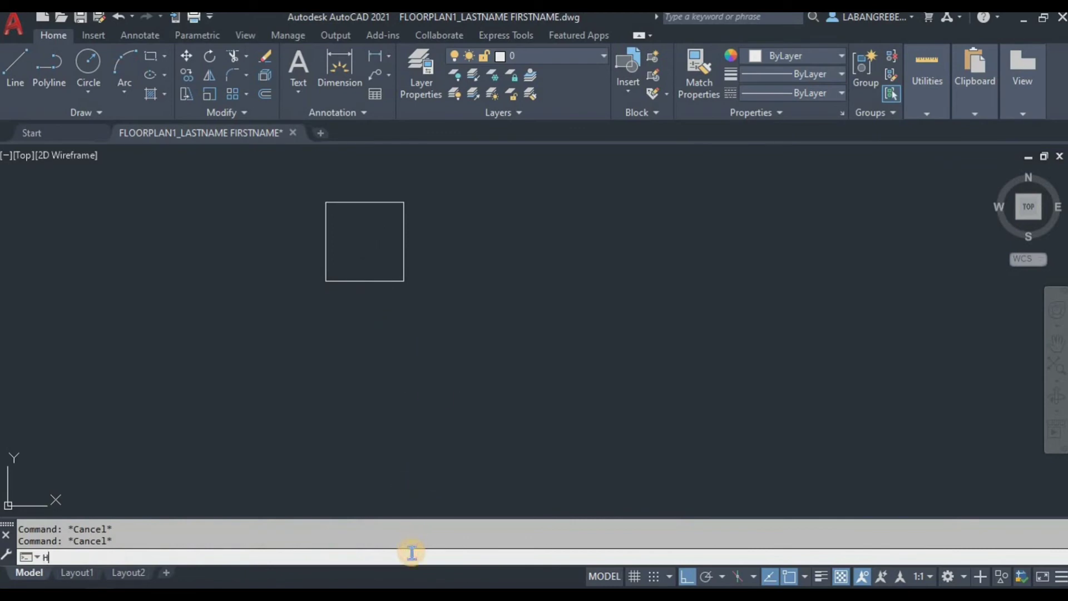
Fill the square with a SOLID hatch
text(H)
key(Return)
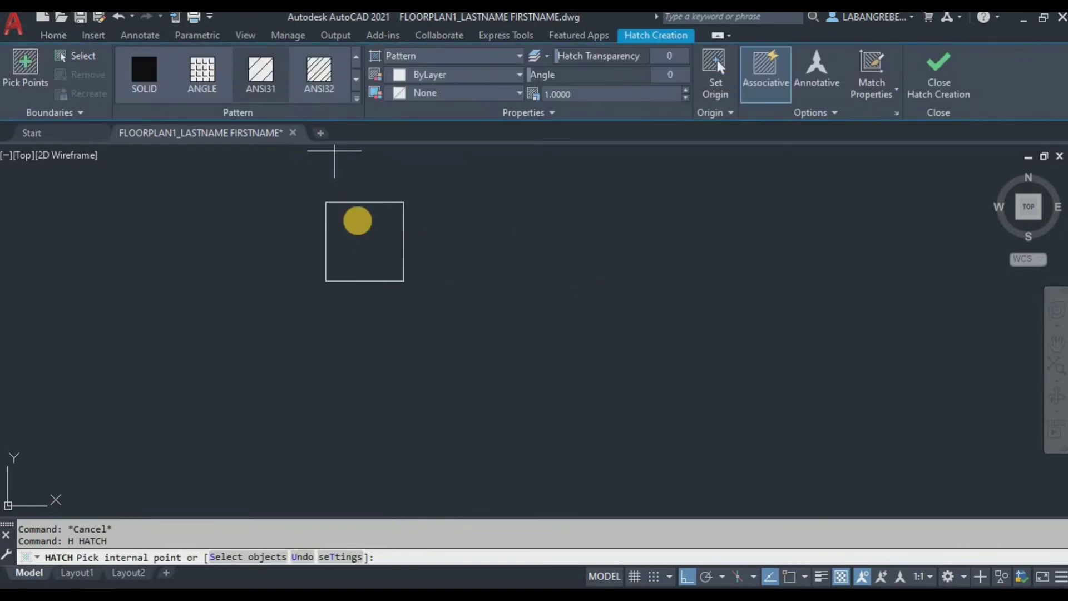
click(376, 247)
click(169, 81)
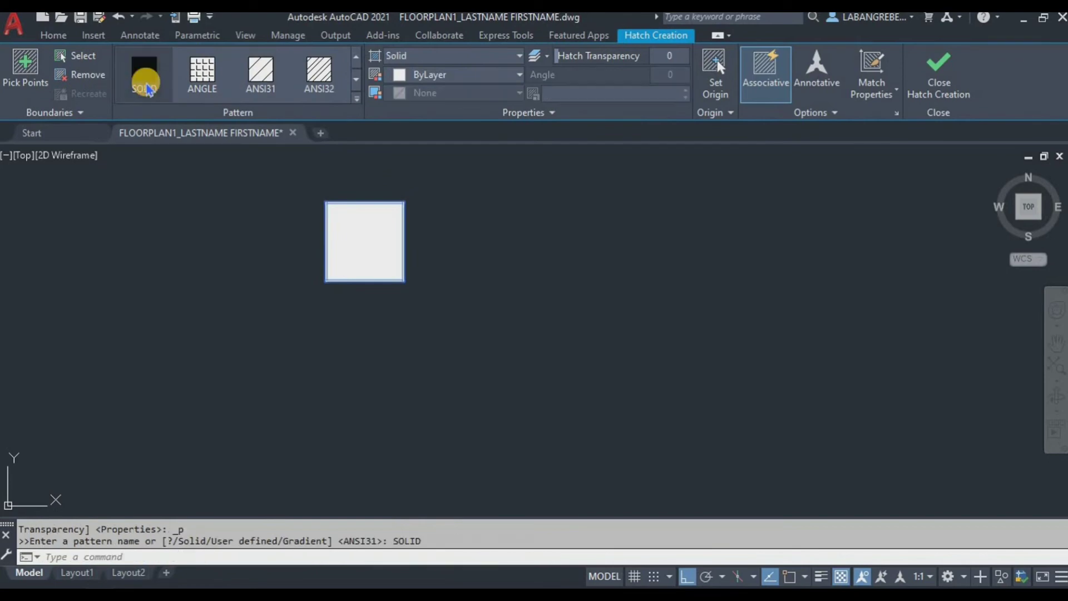
scroll(512, 242, down, 2)
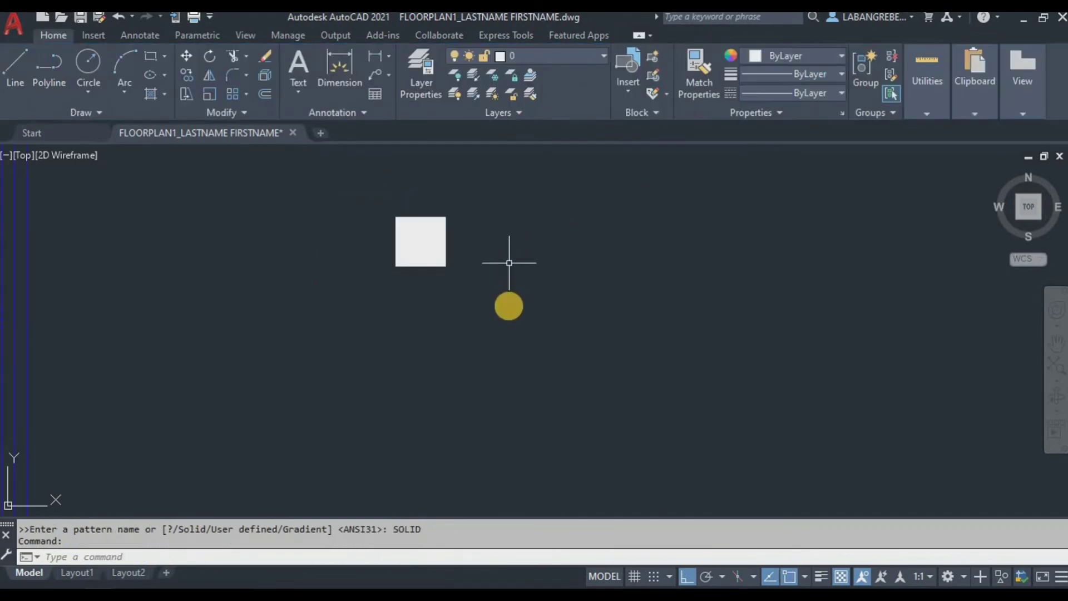
Put the hatched square on the COLUMN layer
click(508, 303)
click(374, 199)
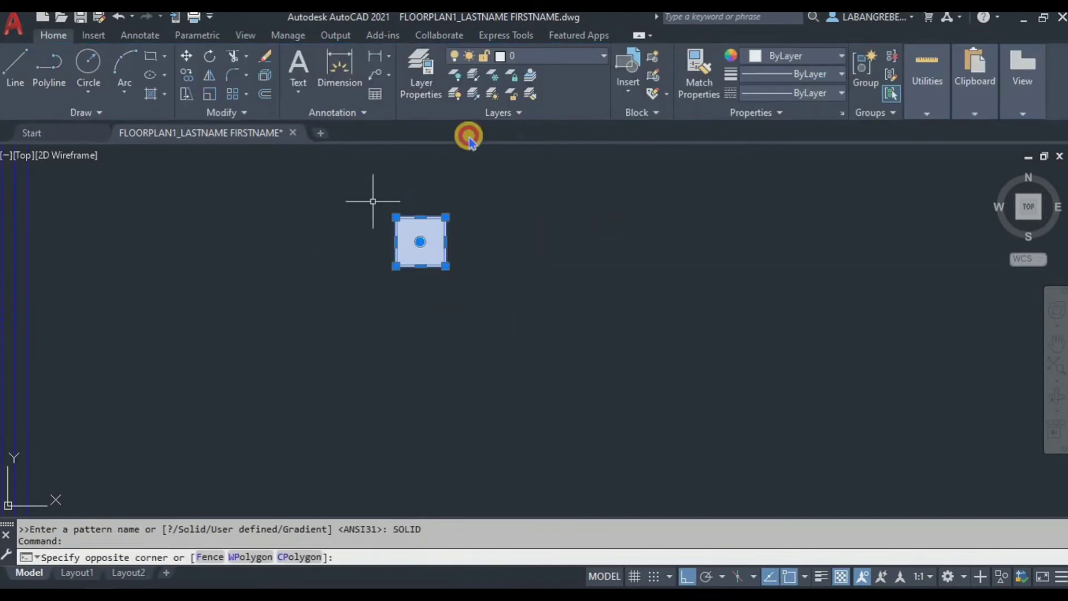
click(546, 60)
click(545, 94)
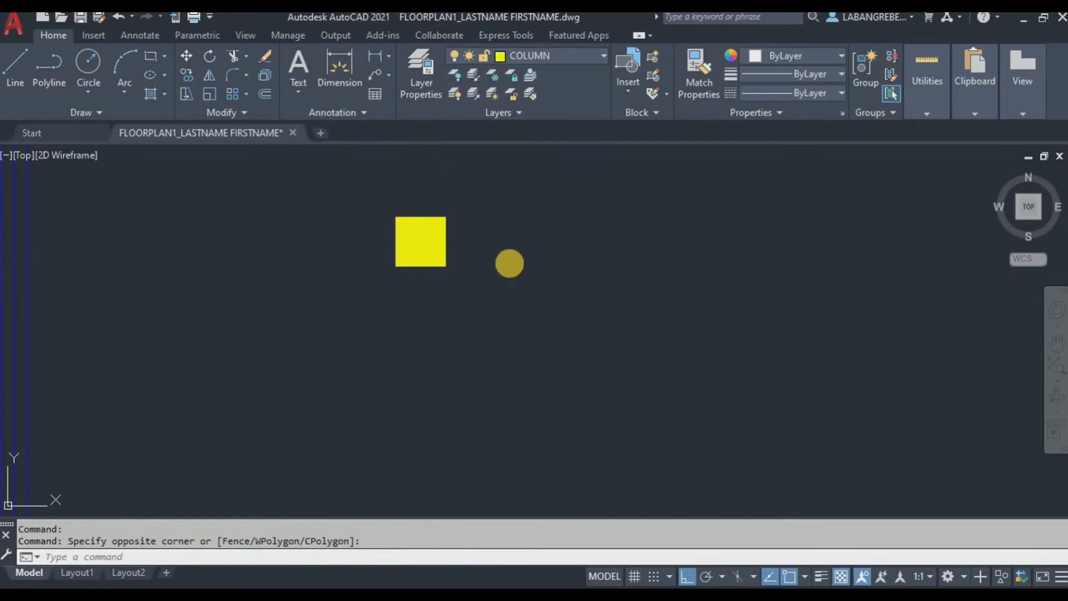
scroll(508, 260, down, 2)
key(Escape)
key(Escape)
Draw a second square polyline with four 0.3 sides, undoing a mistyped 0.03 segment
scroll(485, 331, up, 3)
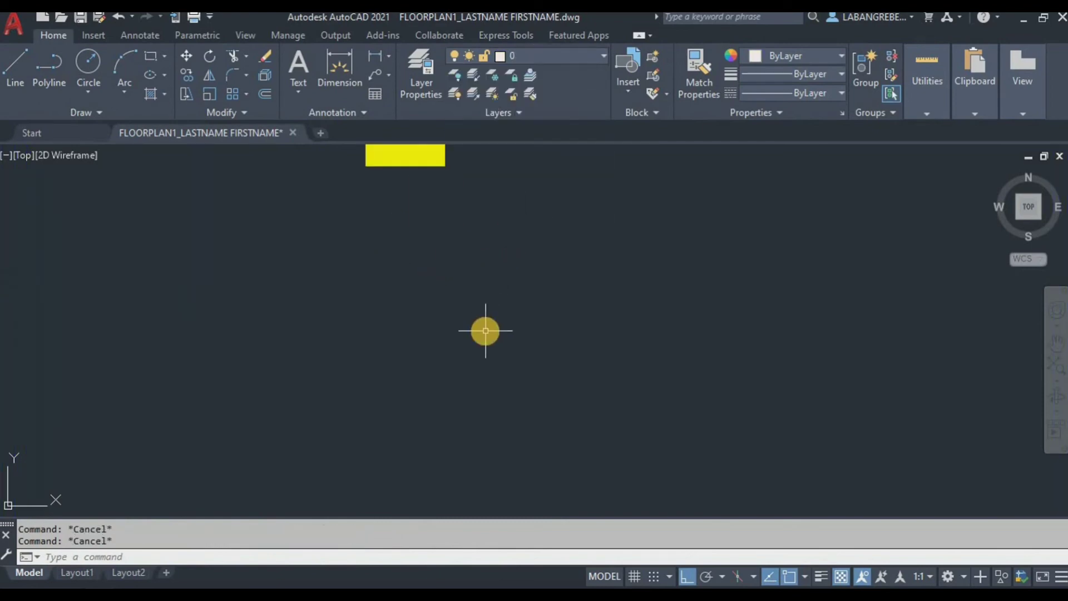
middle_drag(486, 331, 424, 419)
key(Return)
click(378, 299)
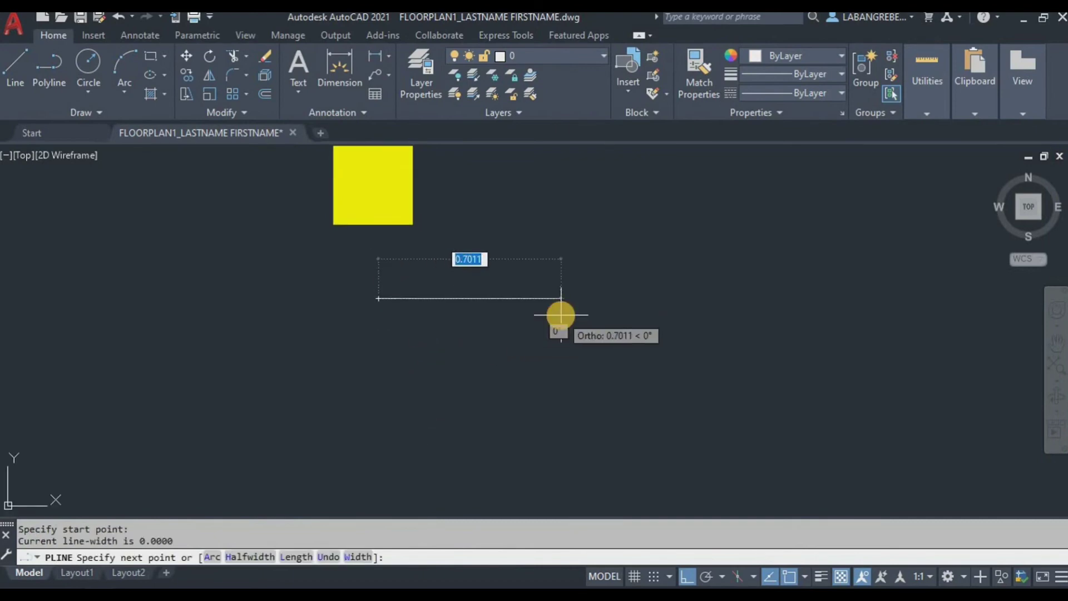
text(.3)
key(Return)
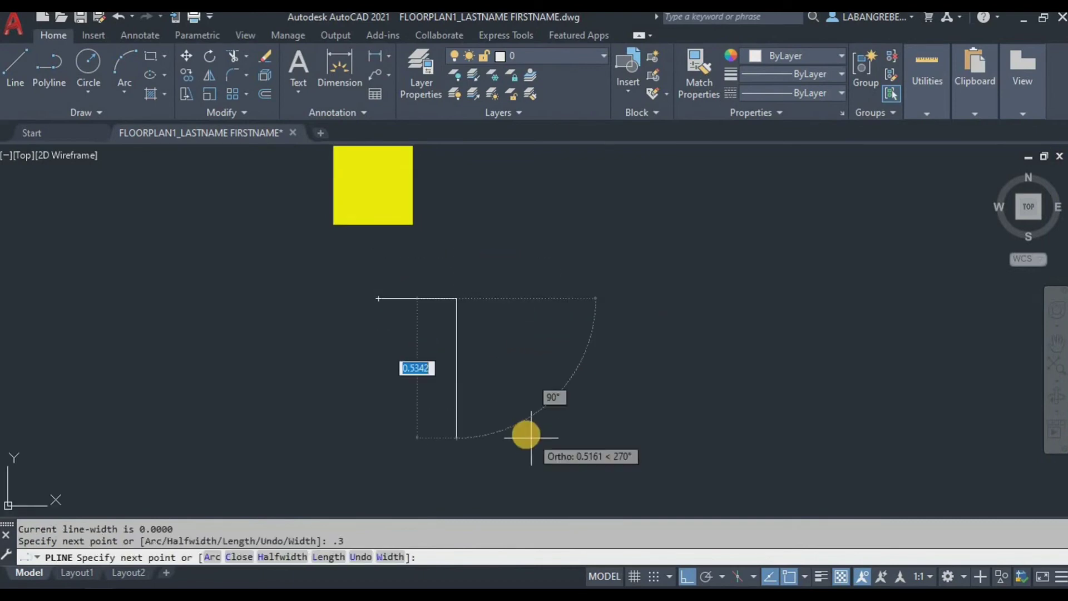
text(.03)
key(Return)
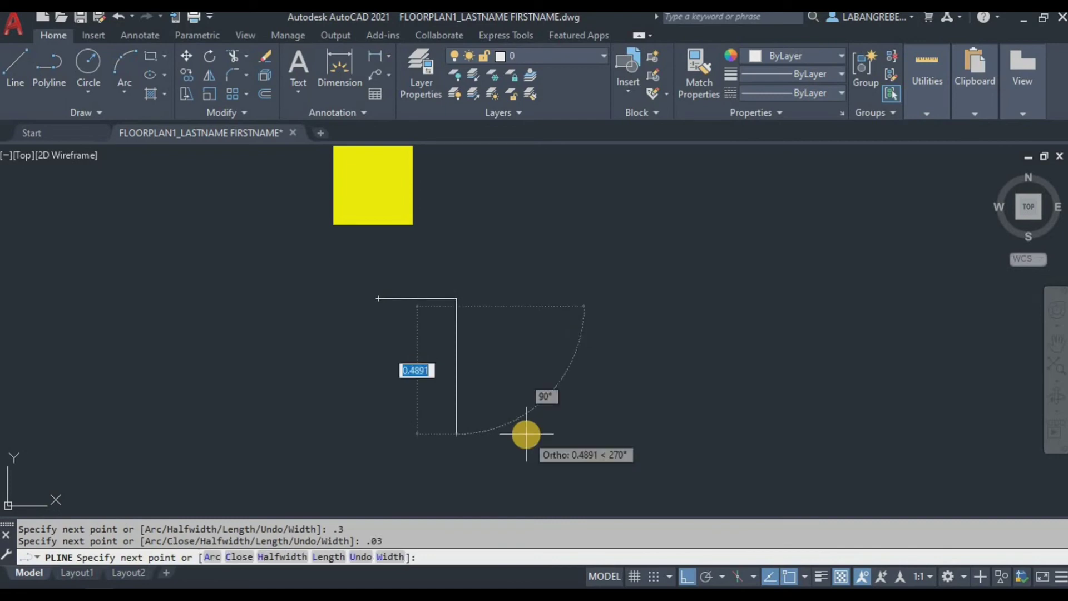
key(ctrl+z)
text(.3)
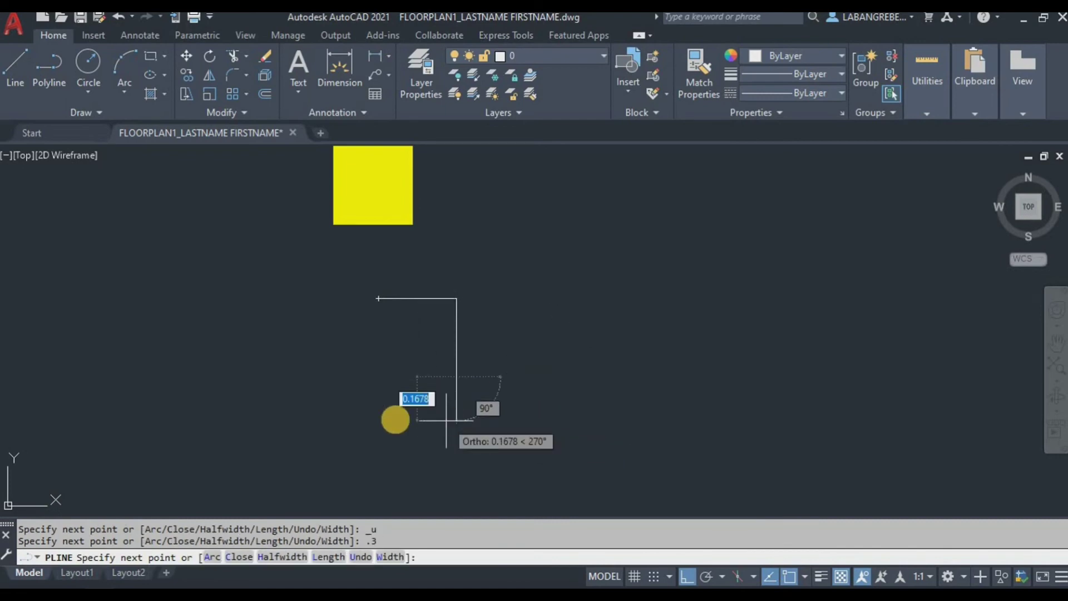
key(Return)
text(.3)
key(Return)
text(.3)
key(Return)
Fill the second square with a solid hatch
key(Return)
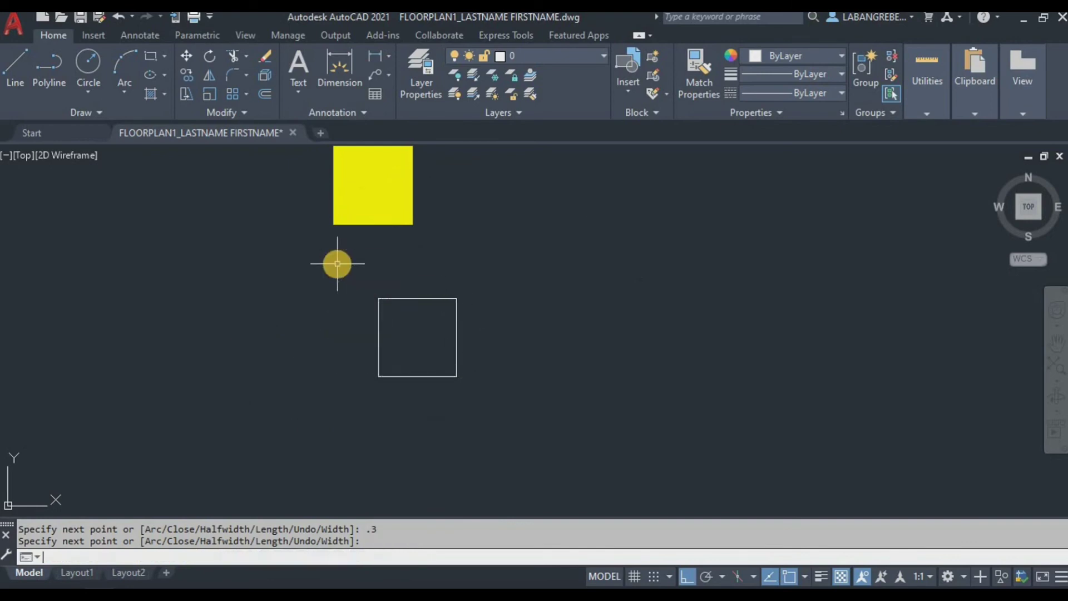
text(h)
key(Return)
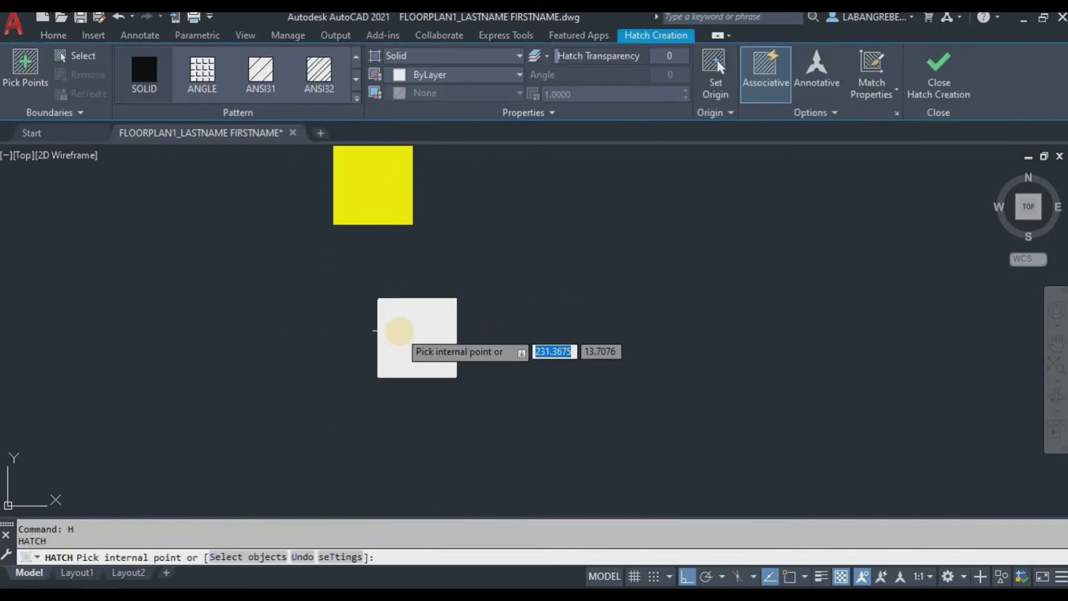
click(399, 331)
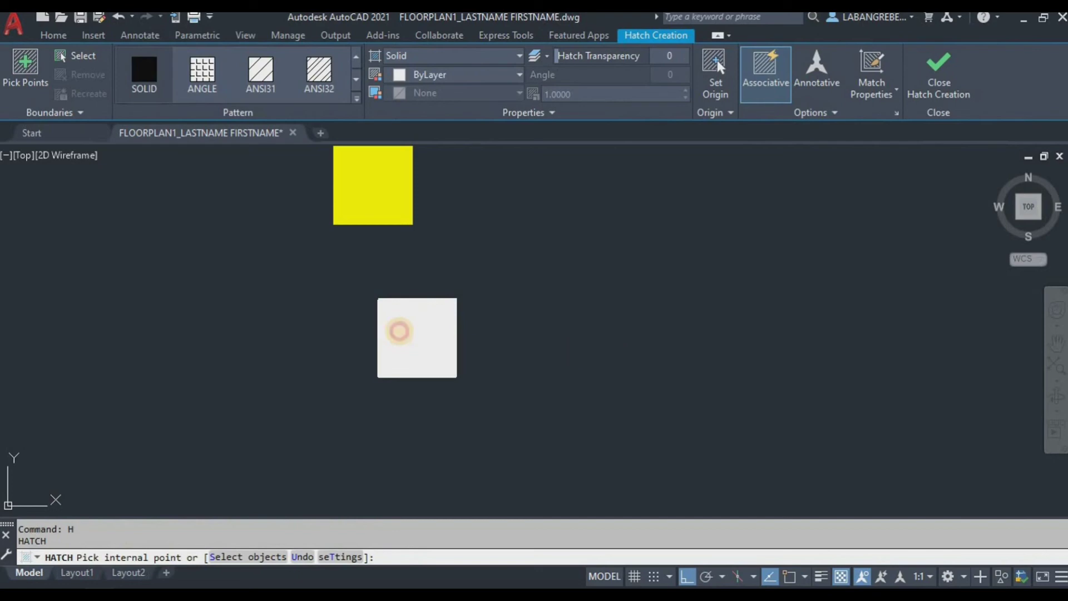
key(Escape)
scroll(429, 331, down, 4)
Move the new hatched square onto the COLUMN layer
click(466, 393)
click(374, 296)
click(529, 55)
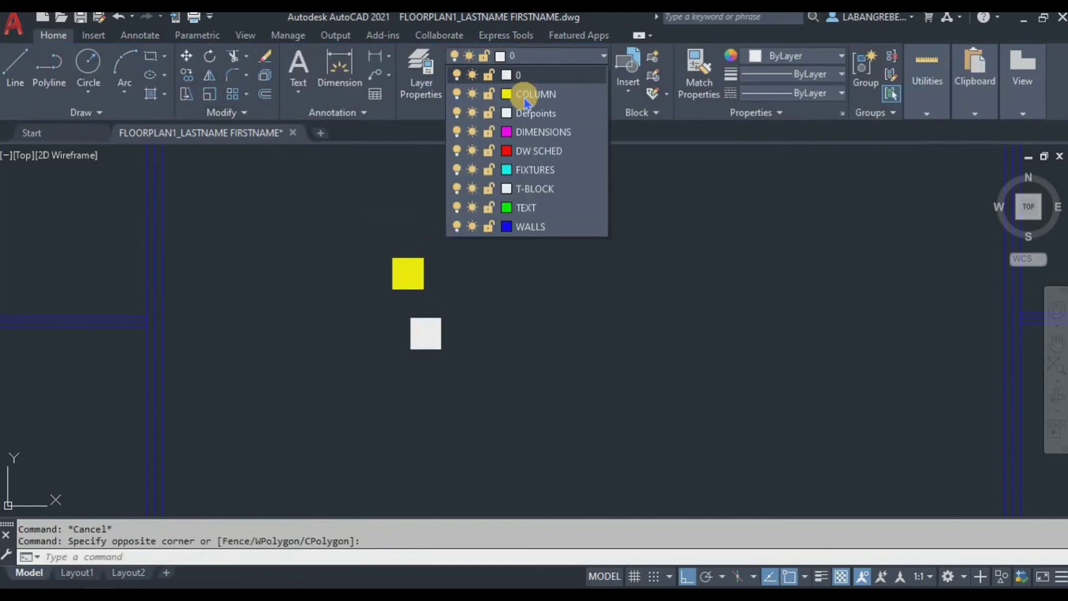
click(513, 90)
click(508, 293)
key(Escape)
scroll(406, 270, up, 3)
Select the upper square with its fill and start COPY
click(364, 272)
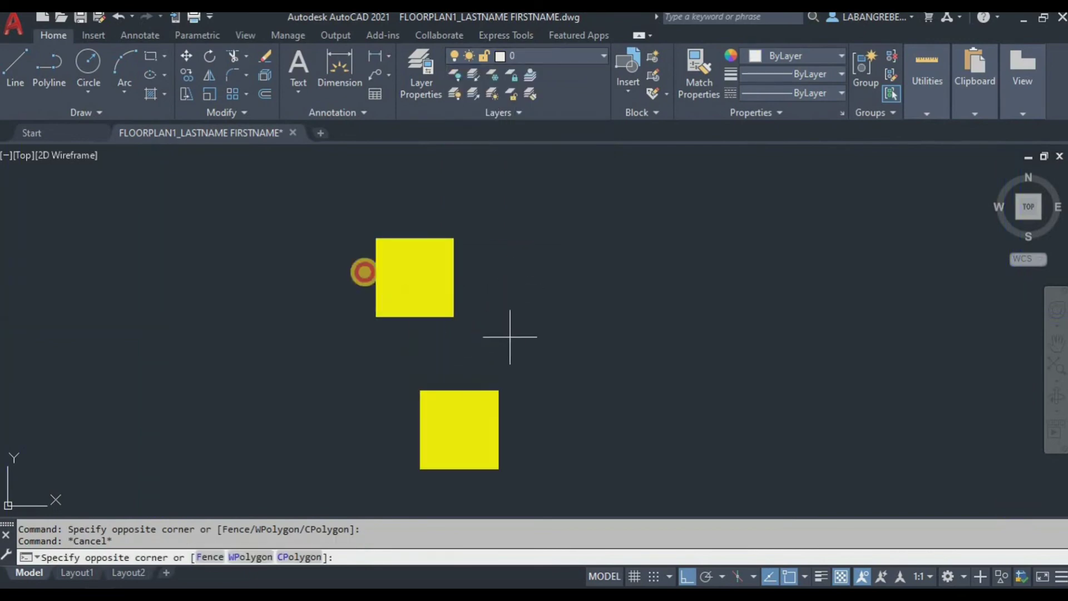
click(310, 190)
text(CO)
key(Return)
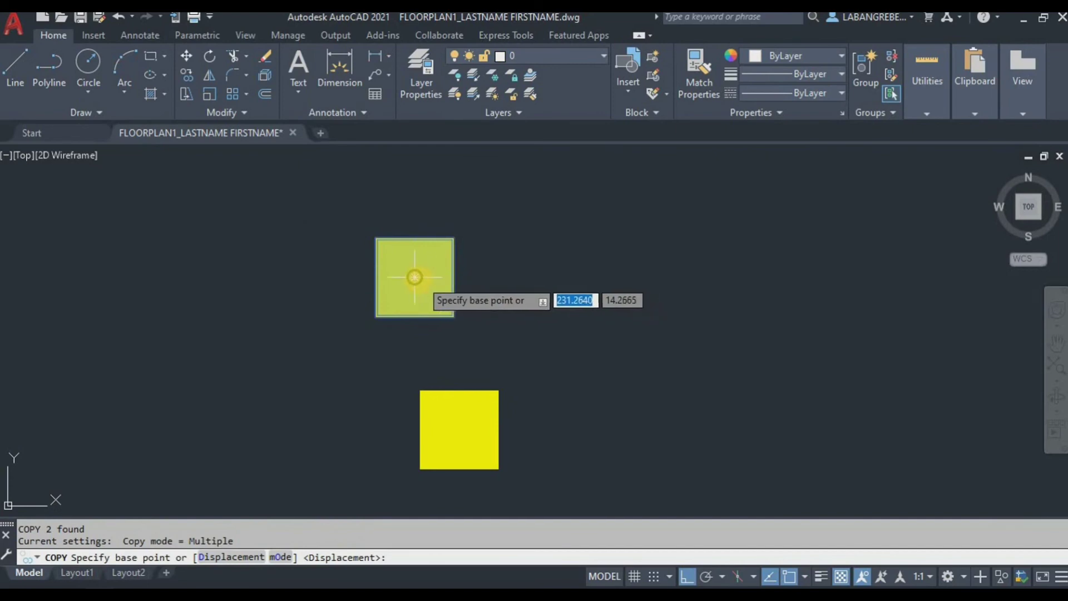
From the square's centre, copy columns to the top-left corner, upper junction and right junction
click(415, 277)
scroll(432, 286, down, 8)
scroll(289, 264, up, 5)
scroll(256, 297, up, 2)
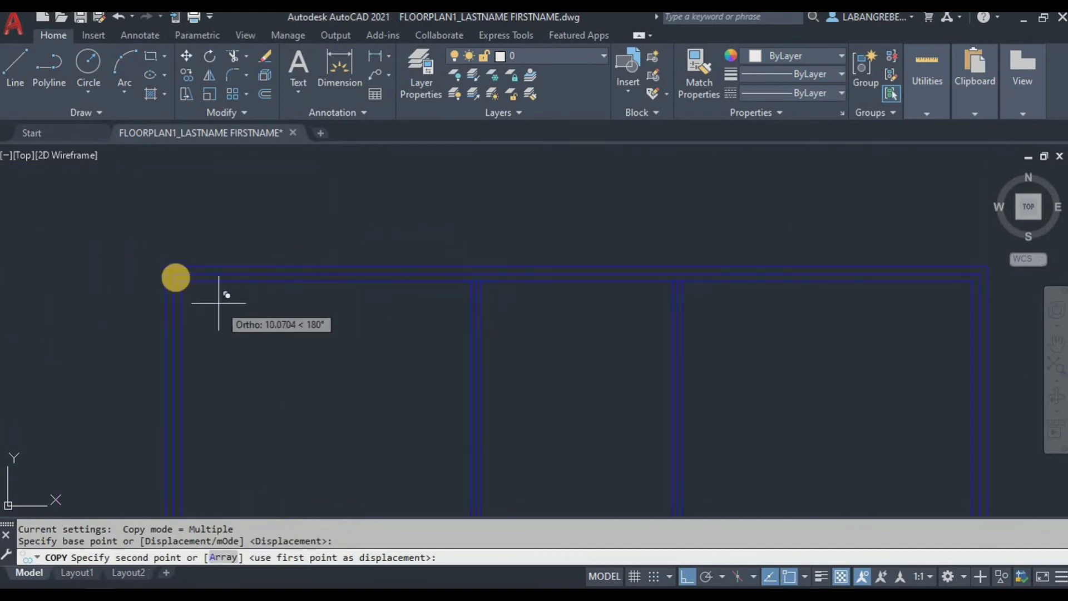
click(174, 274)
scroll(501, 278, up, 2)
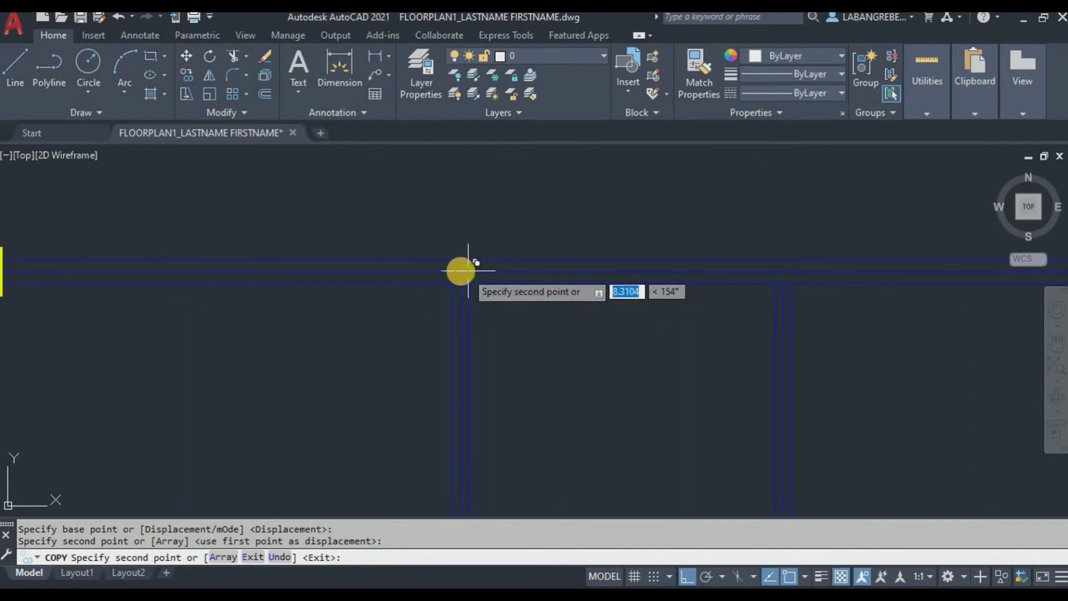
click(460, 271)
click(782, 270)
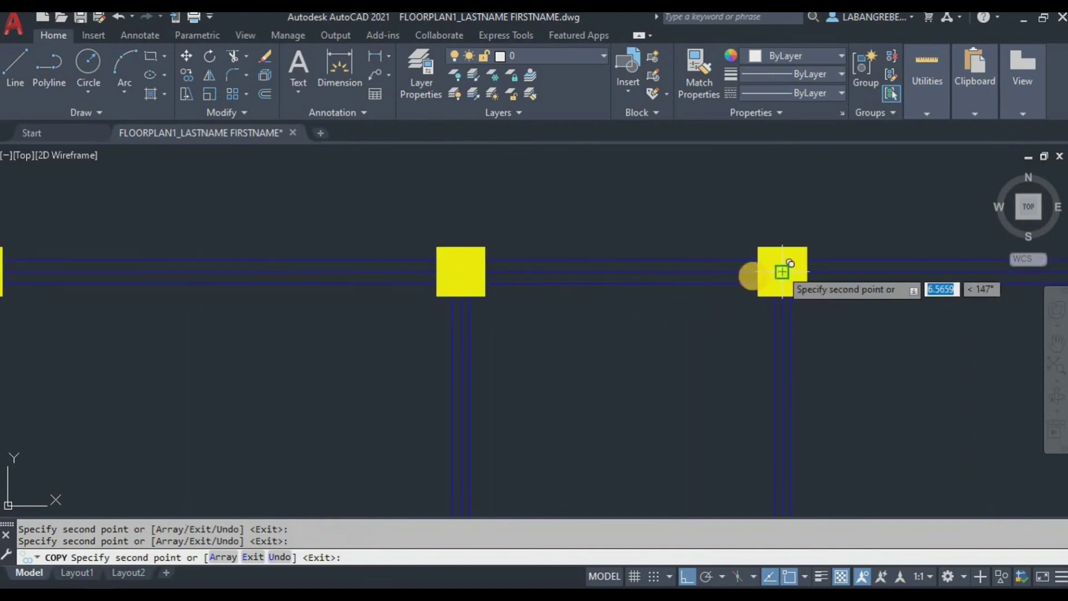
Place one more column copy at another wall corner and end the copy
scroll(785, 272, down, 6)
middle_drag(850, 283, 827, 283)
scroll(827, 283, up, 4)
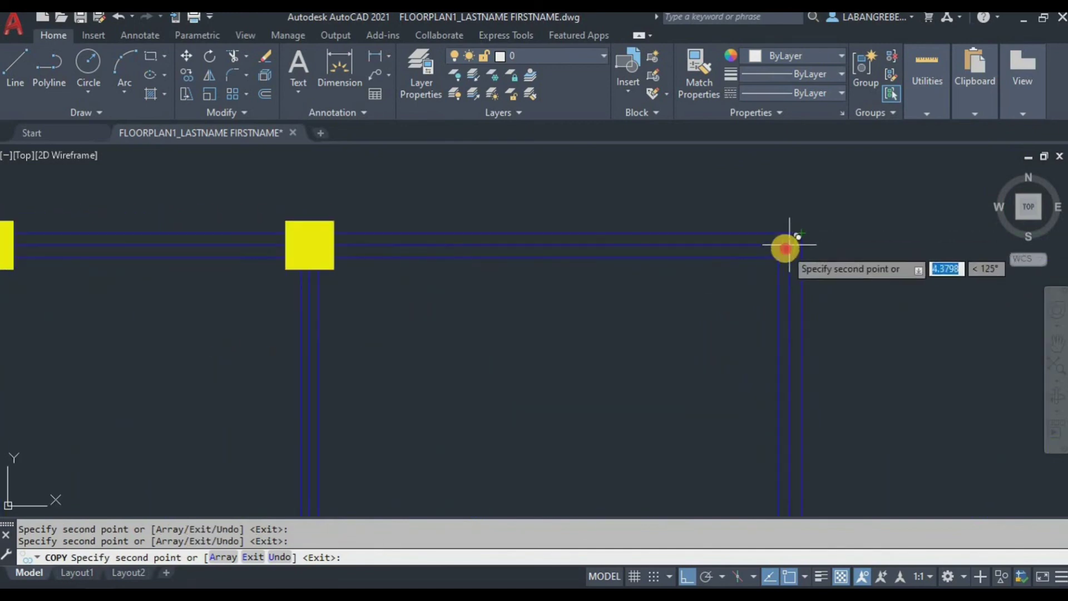
scroll(748, 260, down, 4)
scroll(722, 333, up, 5)
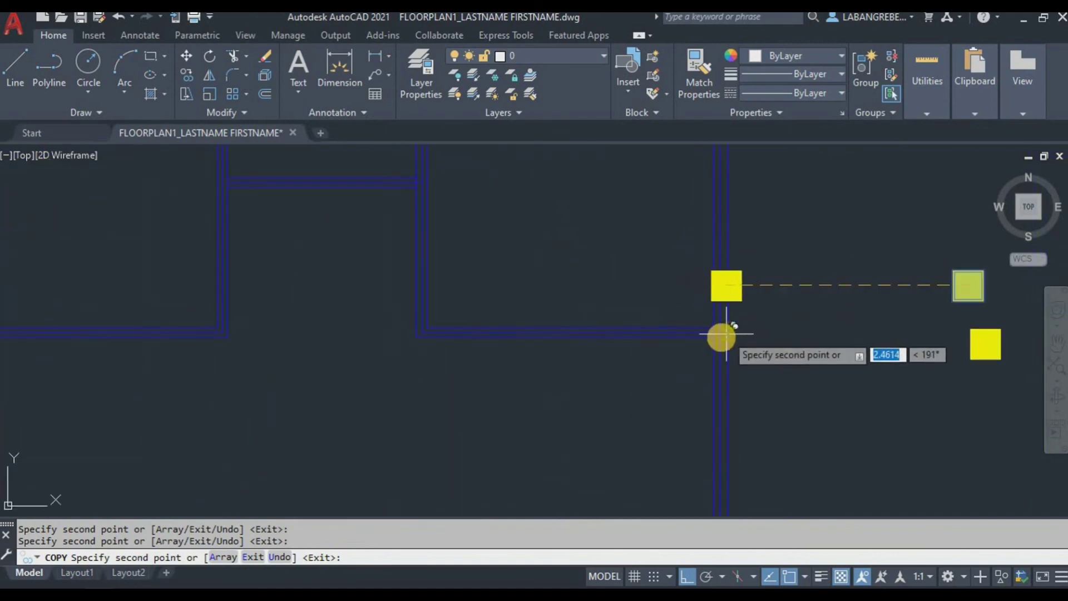
scroll(718, 332, up, 4)
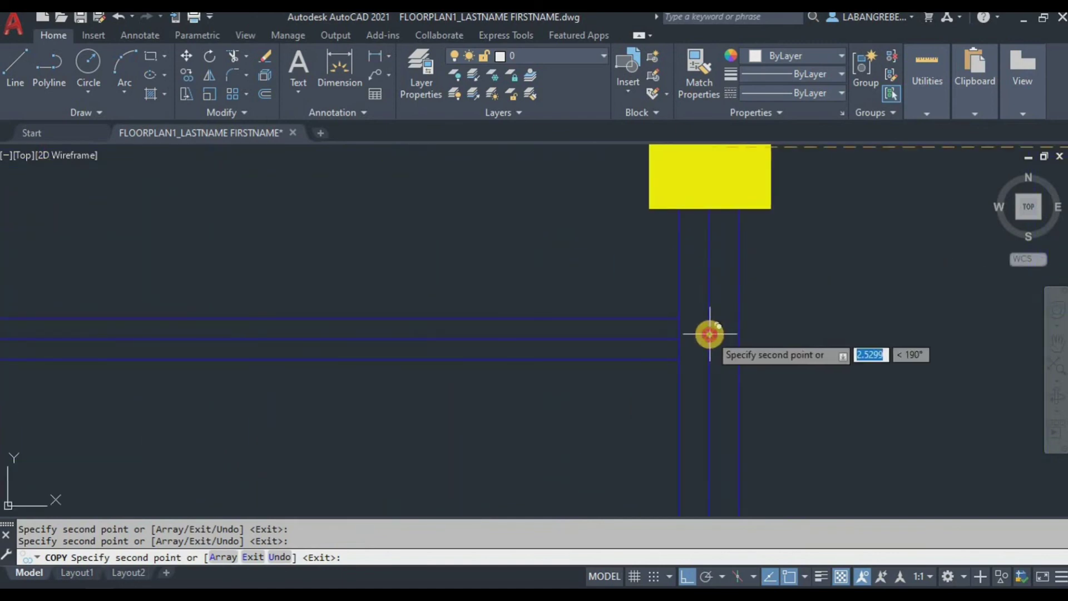
scroll(709, 333, down, 5)
scroll(705, 317, down, 2)
scroll(686, 312, up, 6)
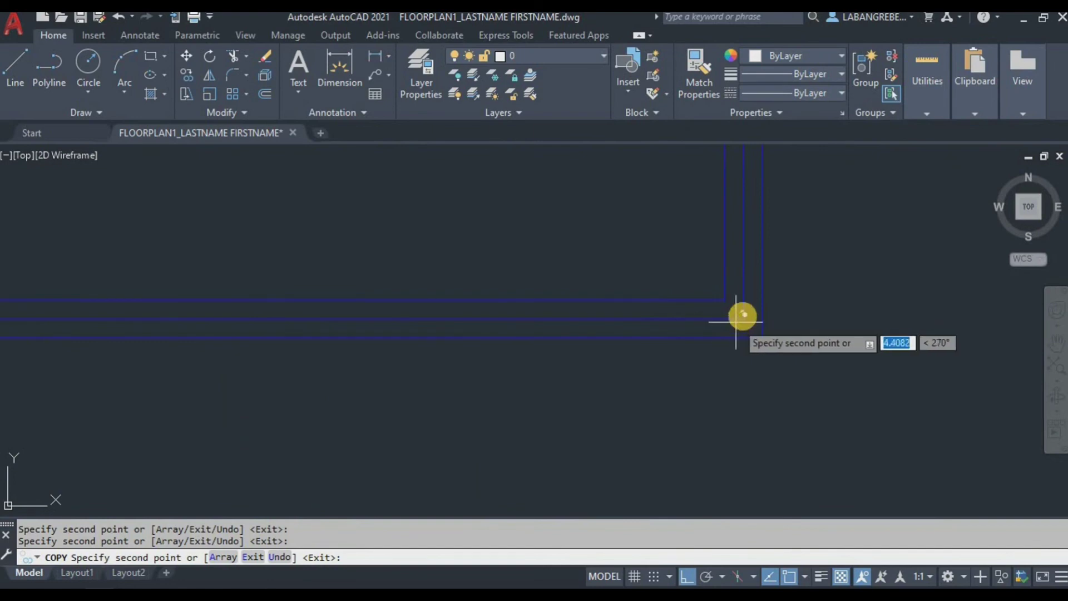
scroll(558, 313, down, 4)
scroll(357, 310, up, 6)
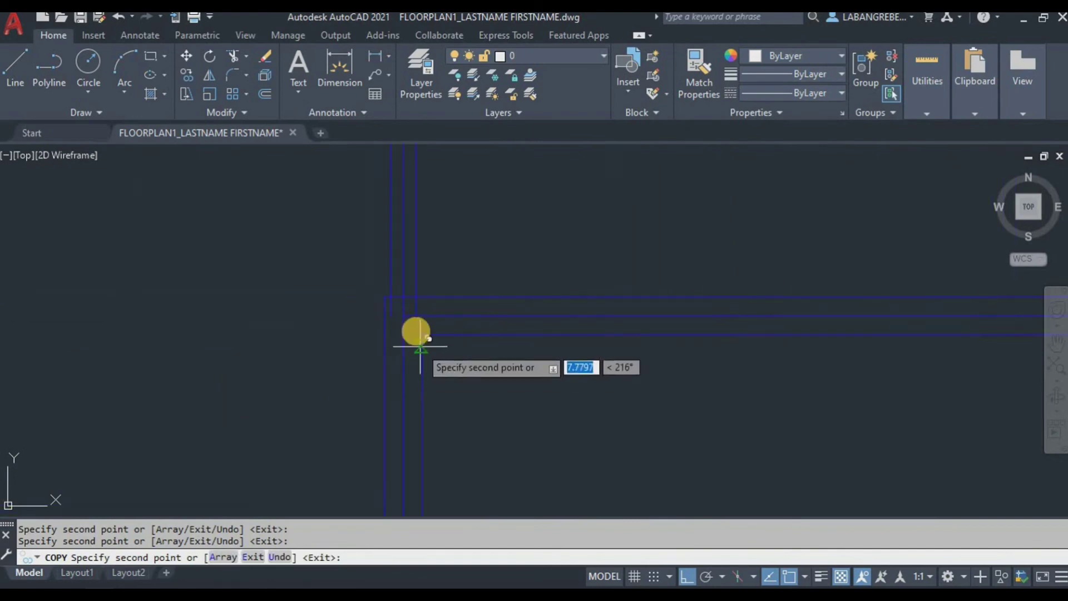
scroll(452, 461, up, 3)
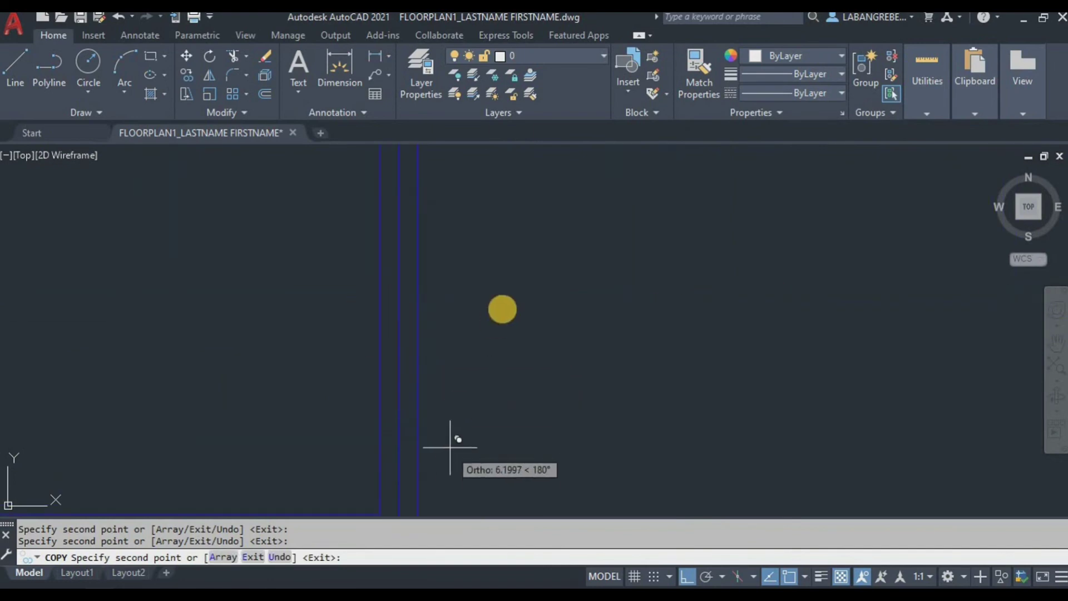
click(448, 395)
scroll(453, 394, down, 3)
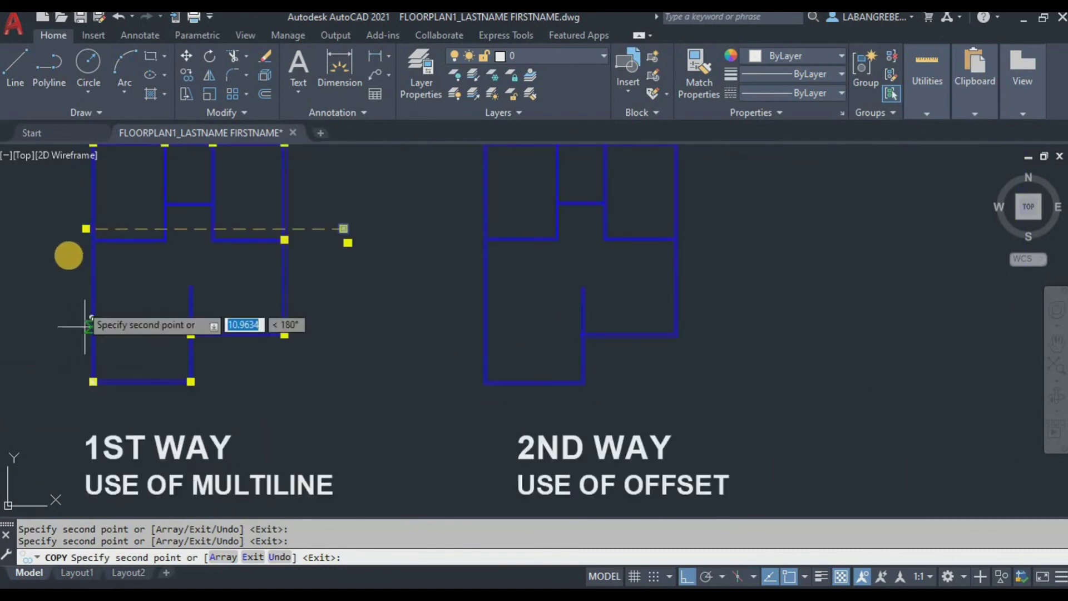
scroll(100, 257, up, 5)
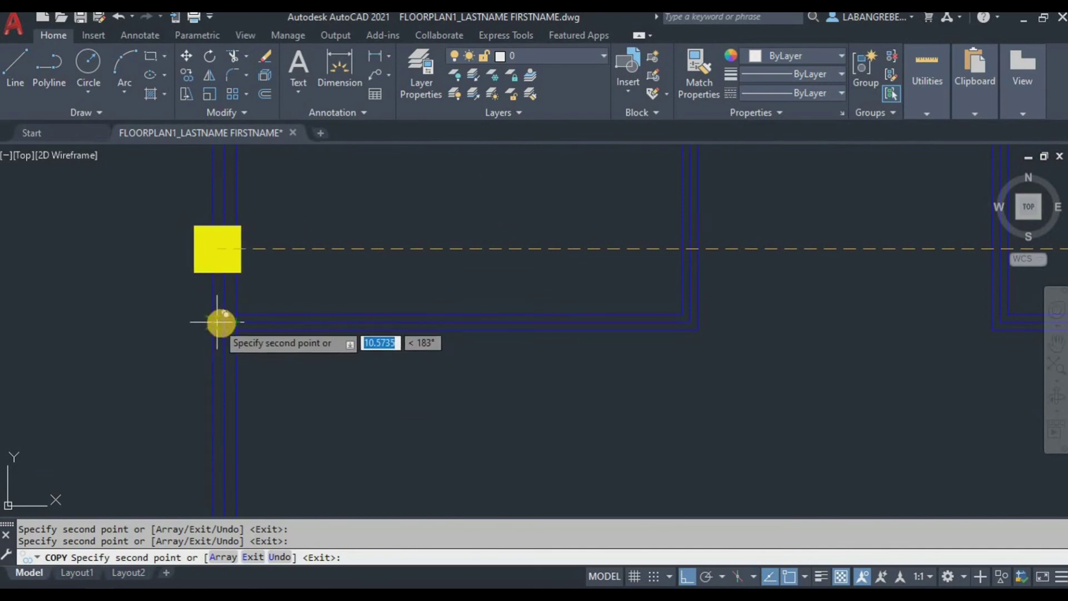
scroll(234, 334, down, 5)
key(Escape)
Pan across the drawing to bring the floor plans into view
scroll(445, 395, up, 2)
middle_drag(506, 404, 573, 356)
scroll(591, 328, down, 3)
mouse_move(640, 339)
middle_down()
mouse_move(573, 282)
mouse_move(539, 297)
middle_up()
scroll(585, 287, down, 2)
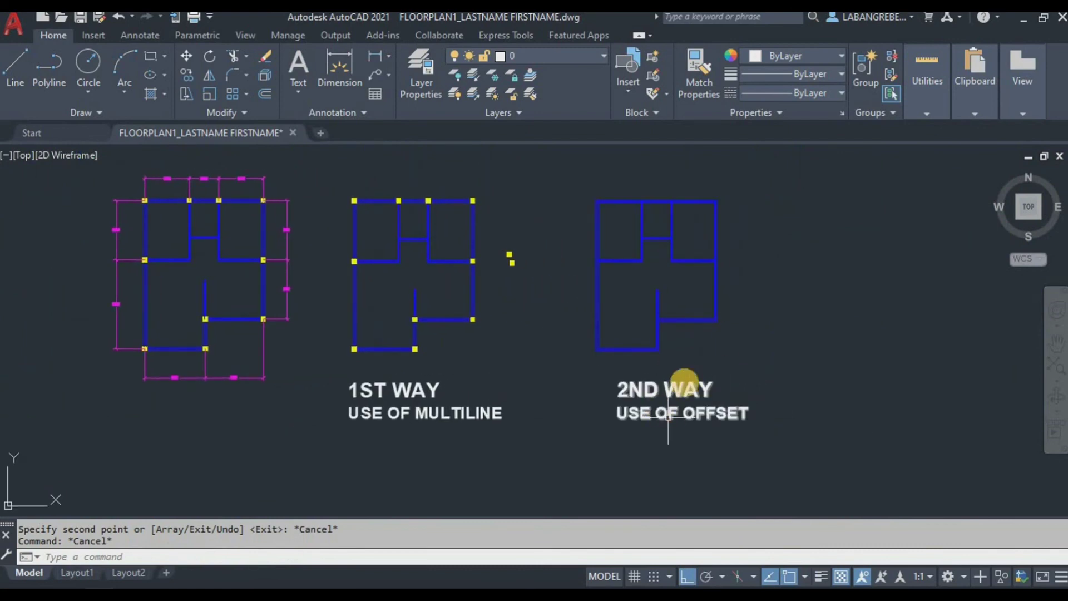